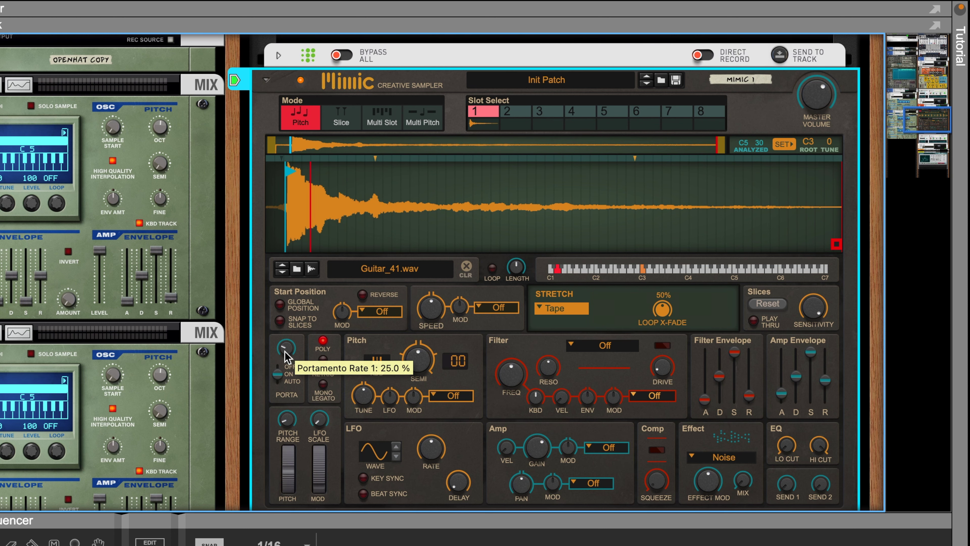
- Copy the two-bar Mimic 1 note pattern from bar 1 to bar 3 while the loop plays
scroll(269, 187, up, 4)
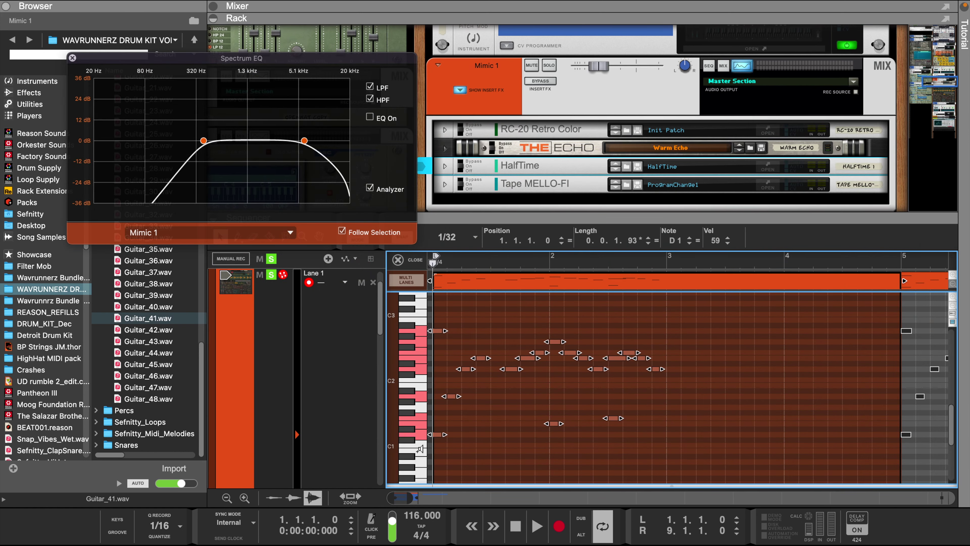
key(space)
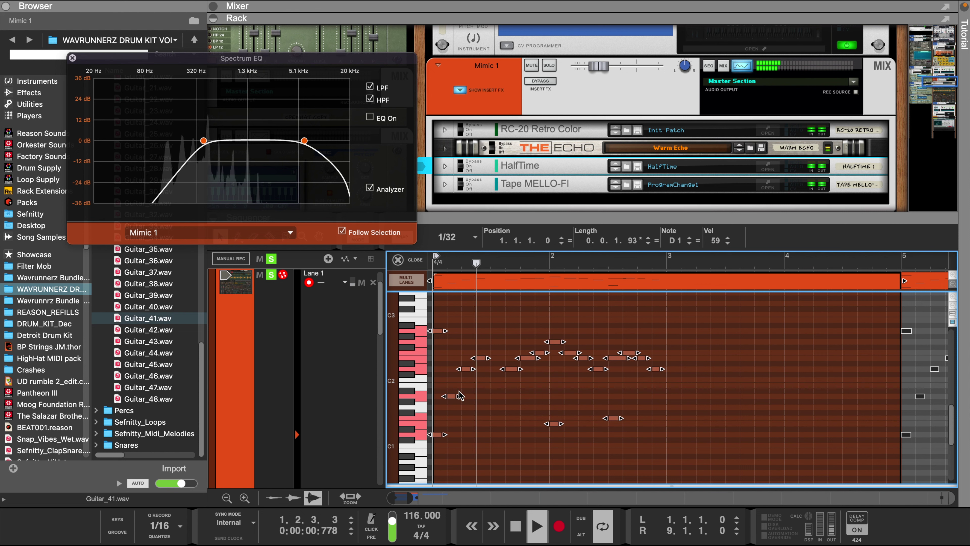
drag(436, 434, 669, 435)
click(667, 412)
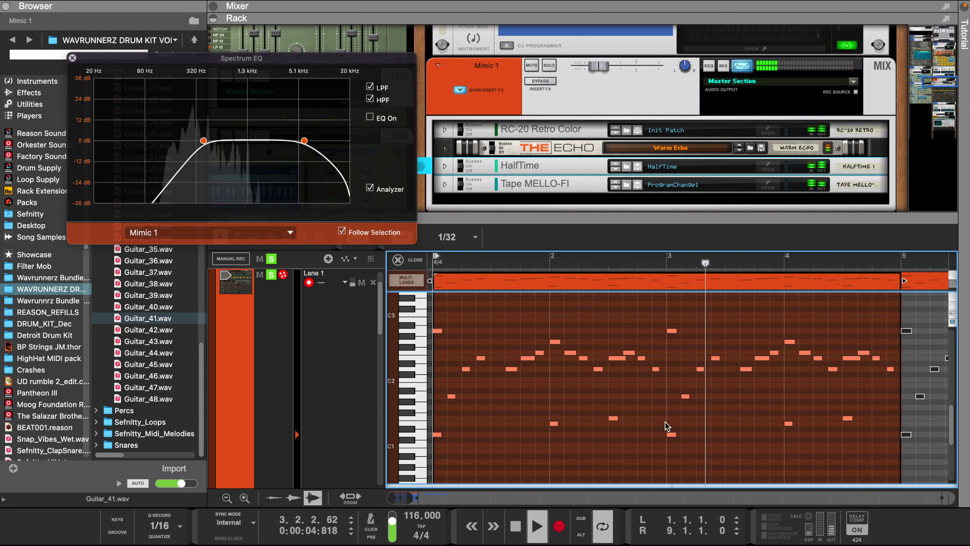
- Expand The Echo, HalfTime and Tape MELLO-FI in Mimic 1's insert effects, and open the Tape MELLO-FI interface beside the EQ
click(444, 149)
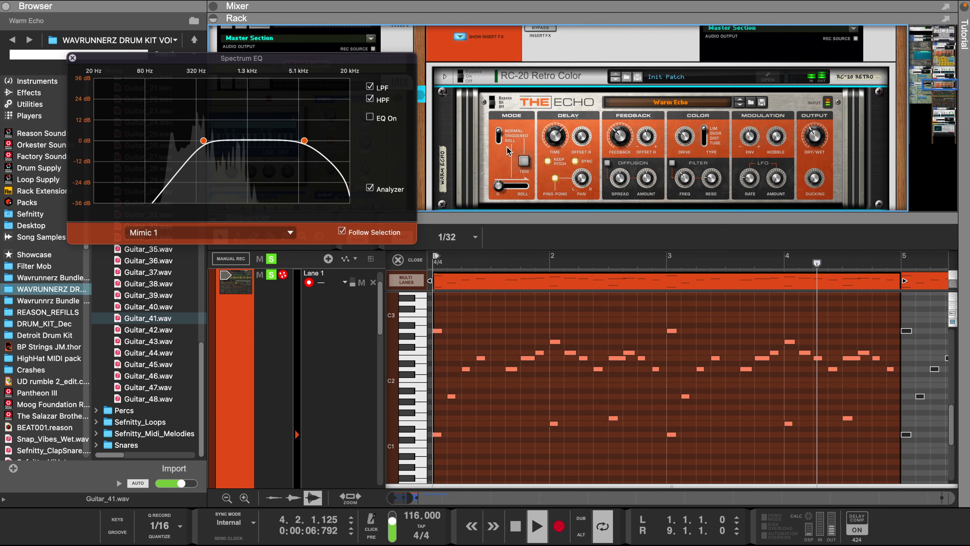
drag(499, 215, 497, 259)
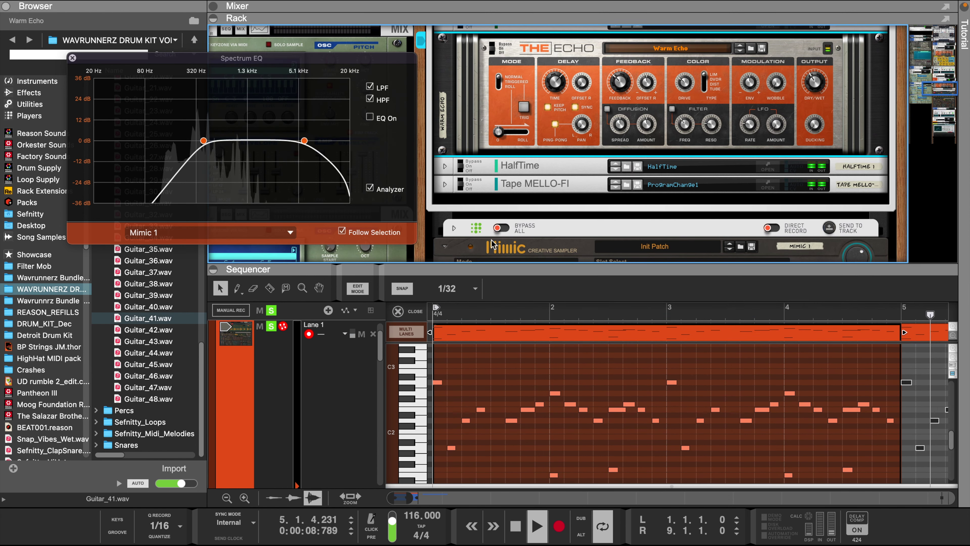
click(444, 166)
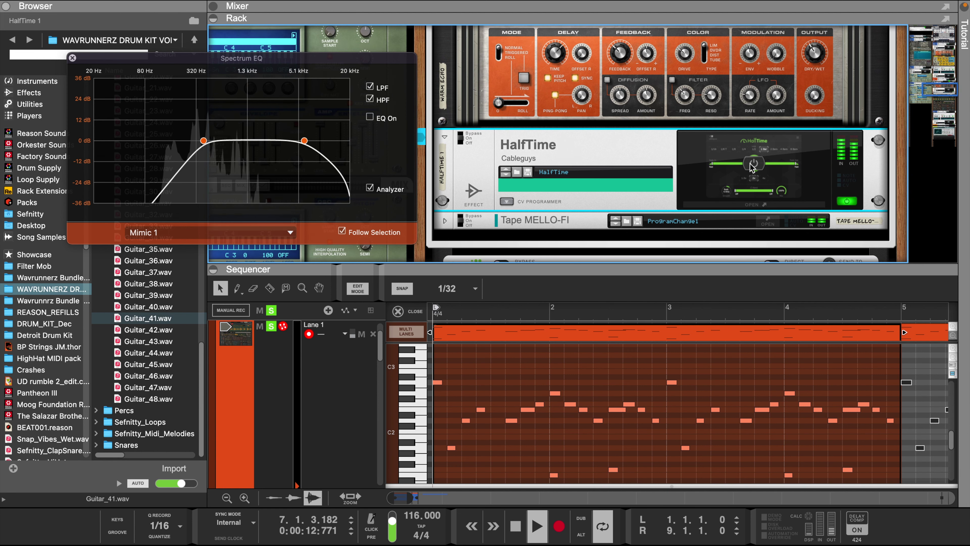
click(444, 221)
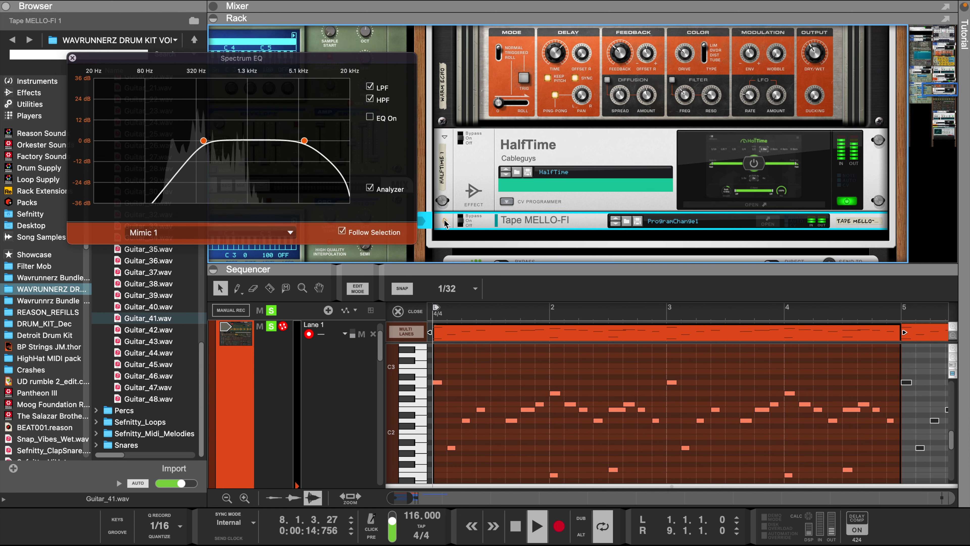
click(749, 215)
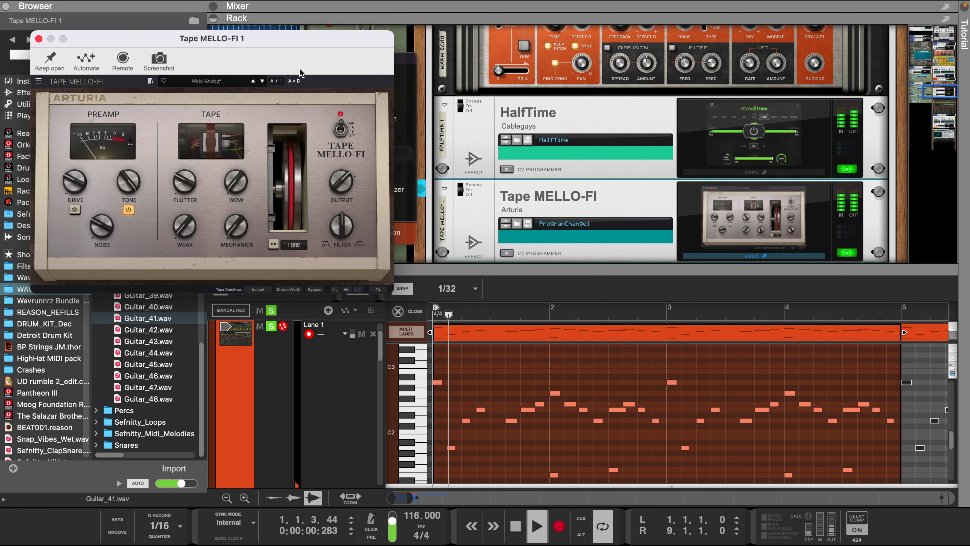
drag(300, 72, 782, 78)
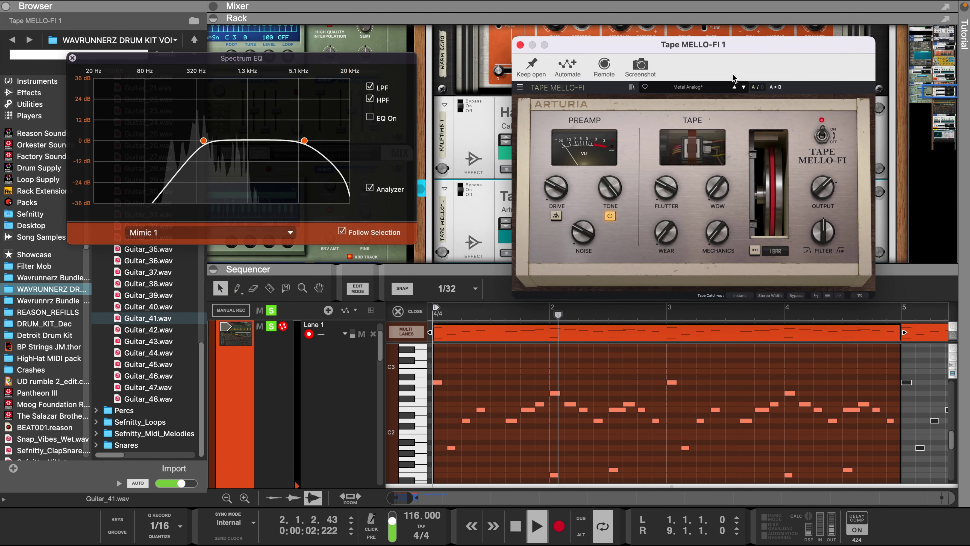
- Audition the Lo-Fi Lo-Pass and Lo-Fi Hi Pass presets in Tape MELLO-FI
click(687, 87)
mouse_move(699, 99)
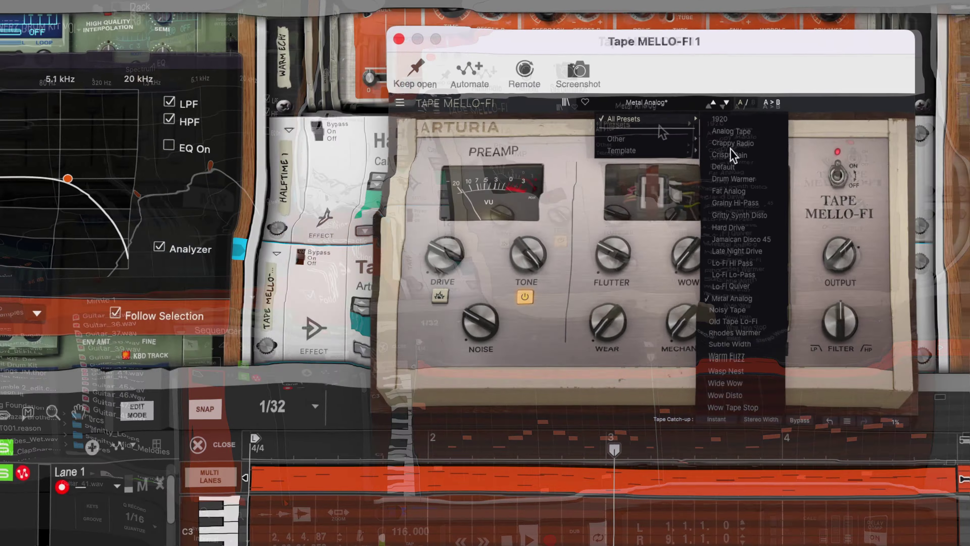
click(733, 274)
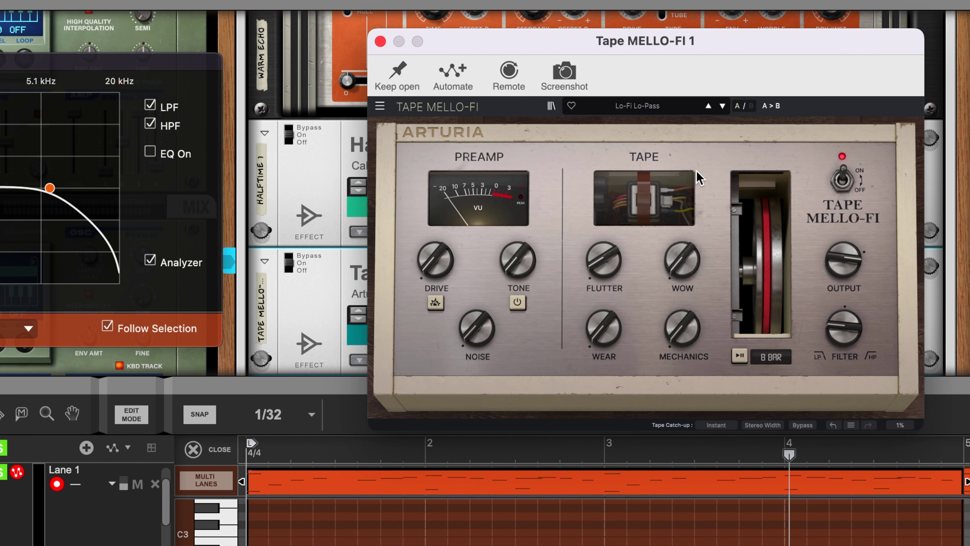
click(666, 109)
mouse_move(660, 124)
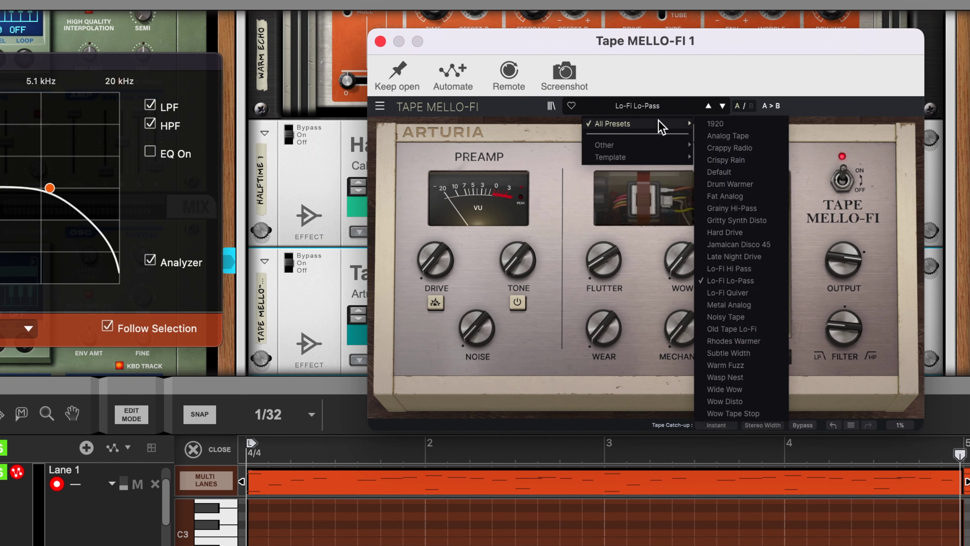
click(733, 269)
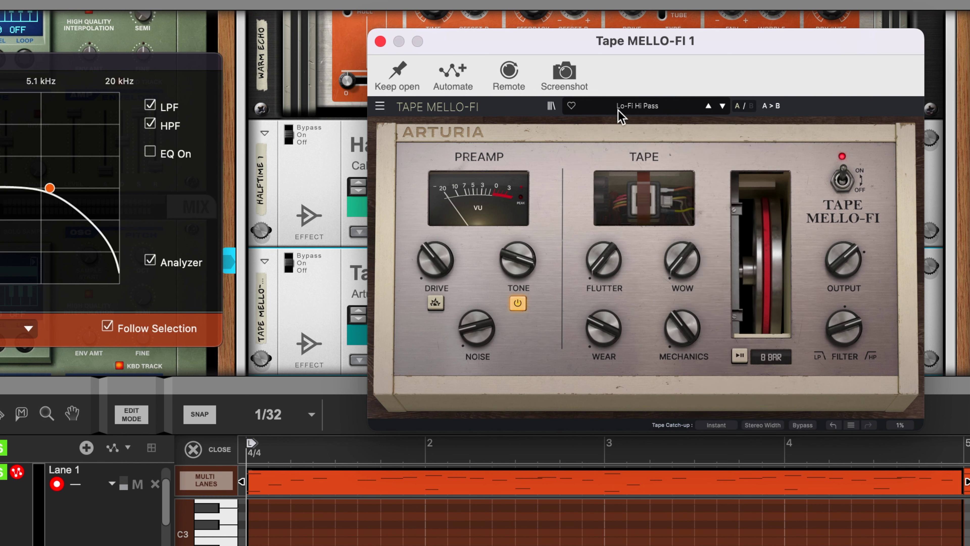
- Load the Metal Analog preset in Tape MELLO-FI and close the plugin window
click(635, 111)
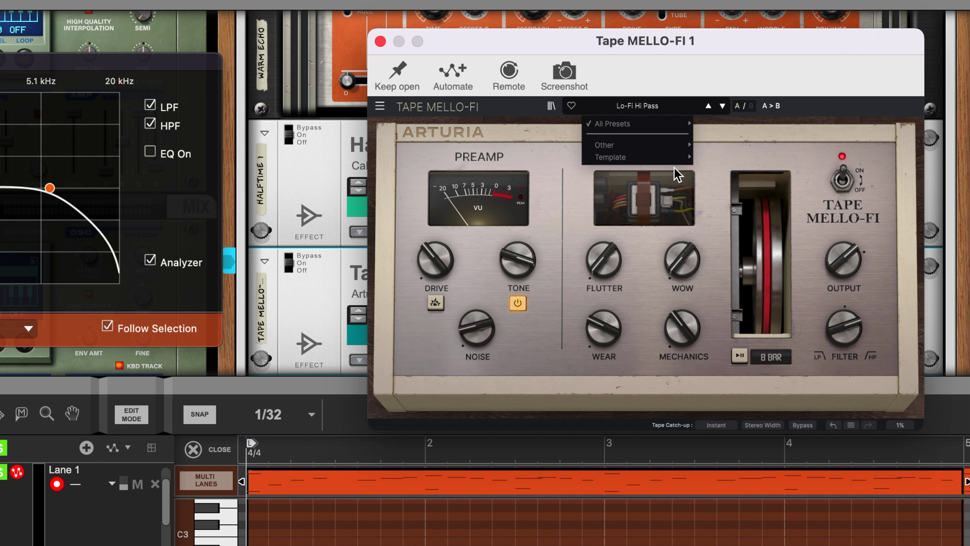
mouse_move(666, 126)
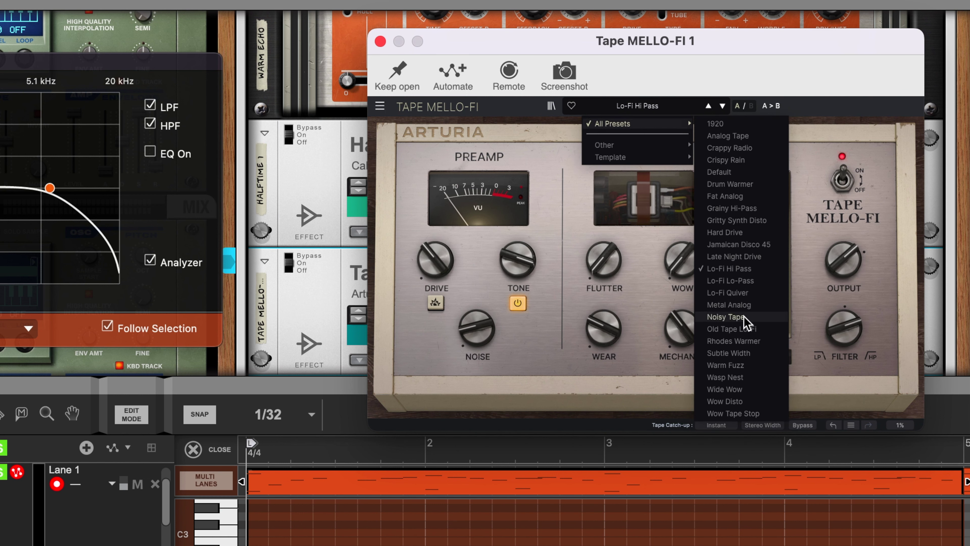
click(741, 304)
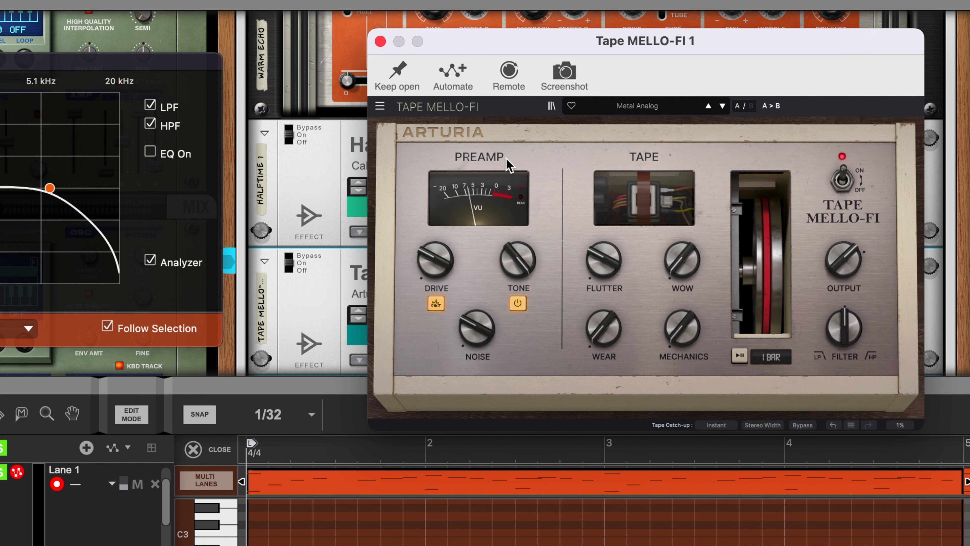
click(380, 42)
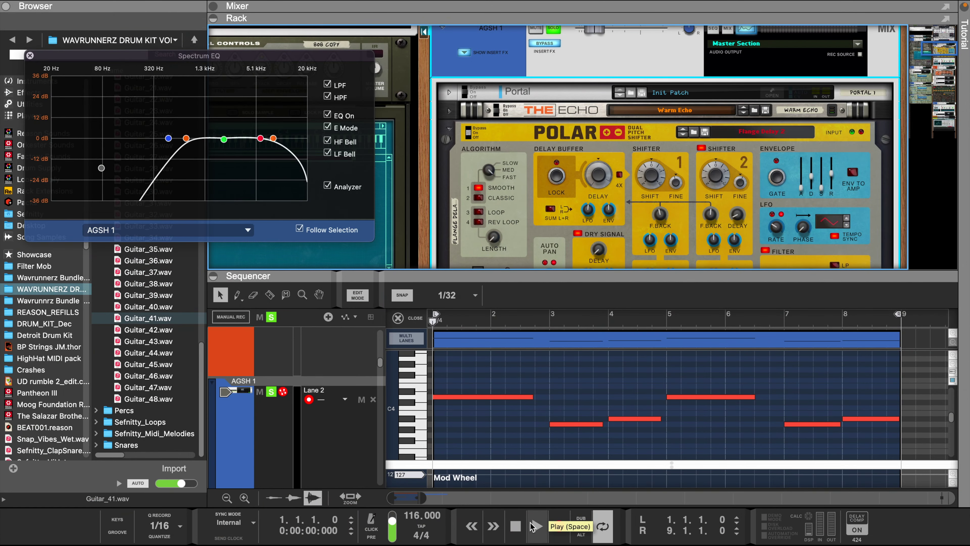
- Play the AGSH 1 part with its insert effects active and raise its channel level slightly
click(534, 526)
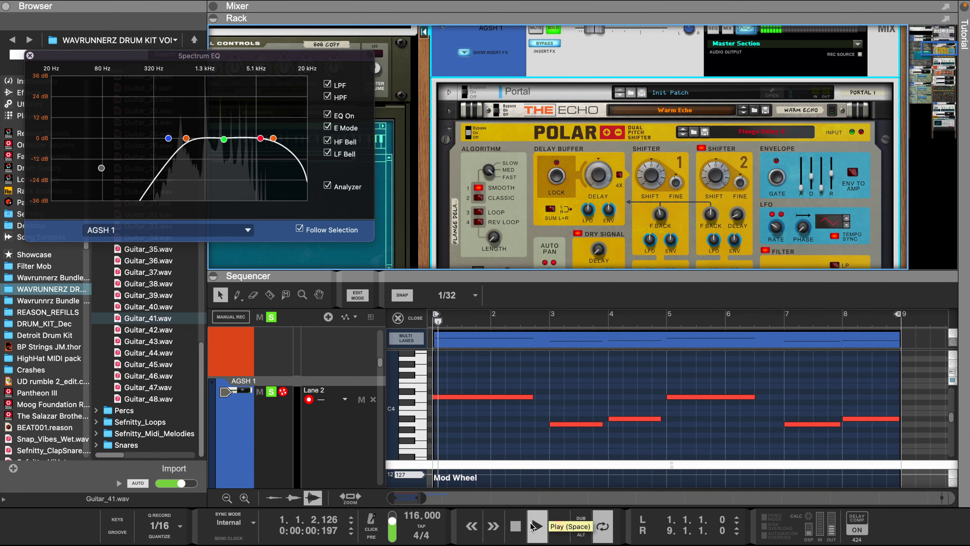
scroll(593, 210, down, 1)
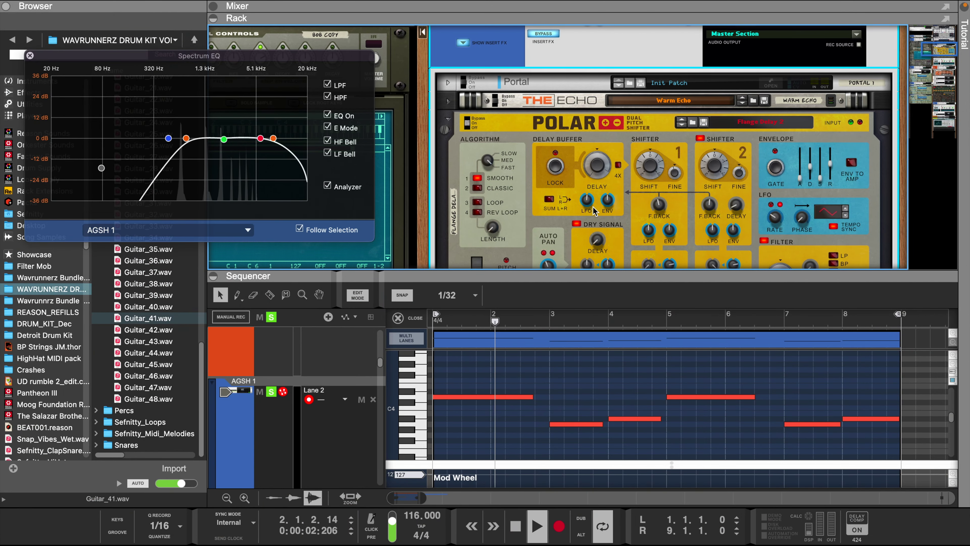
scroll(594, 210, up, 1)
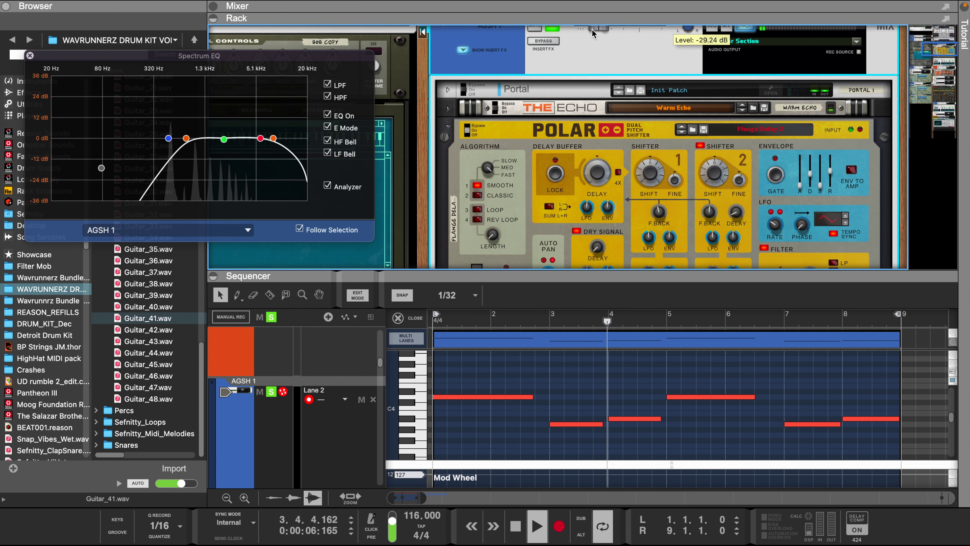
scroll(600, 49, up, 3)
drag(598, 56, 601, 55)
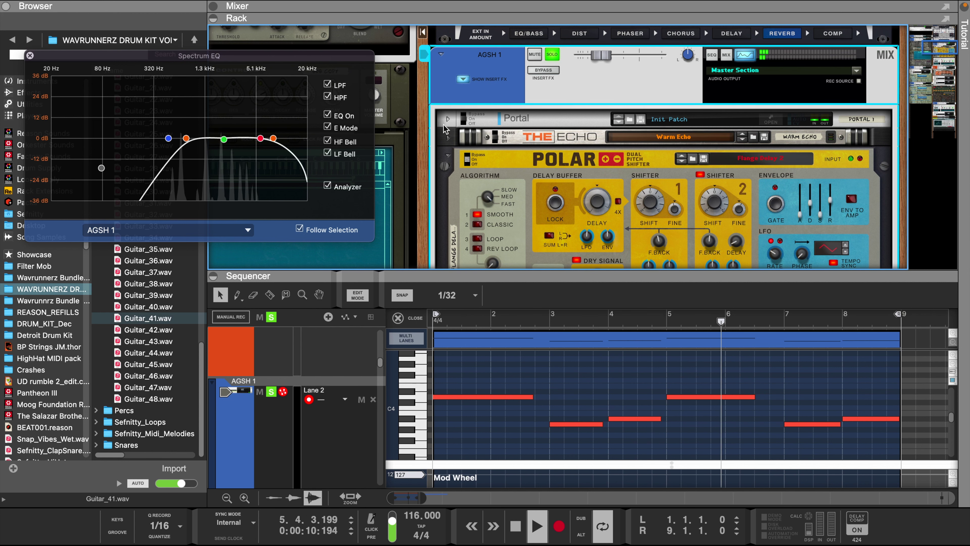
- Open the Portal effect on AGSH 1 and move its dry/wet mix slightly towards wet
click(448, 118)
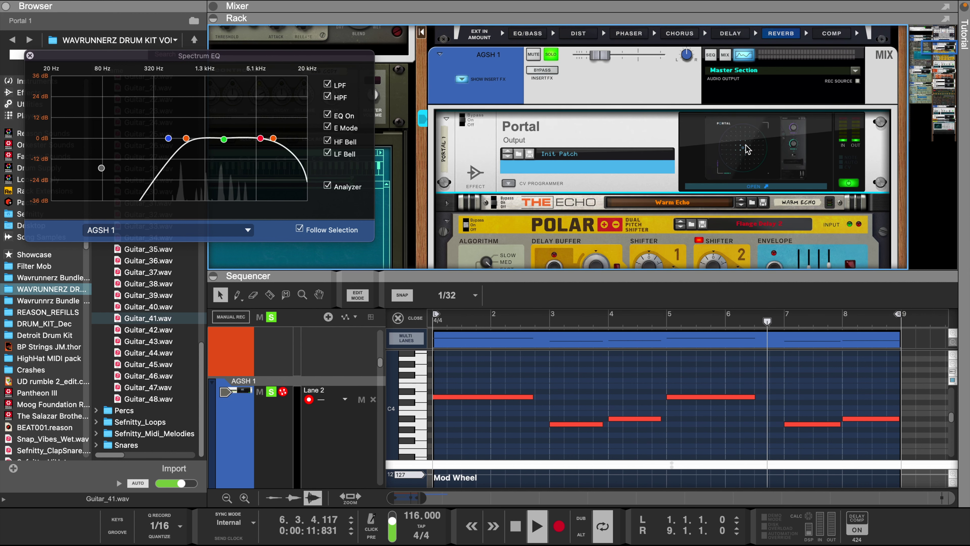
click(747, 149)
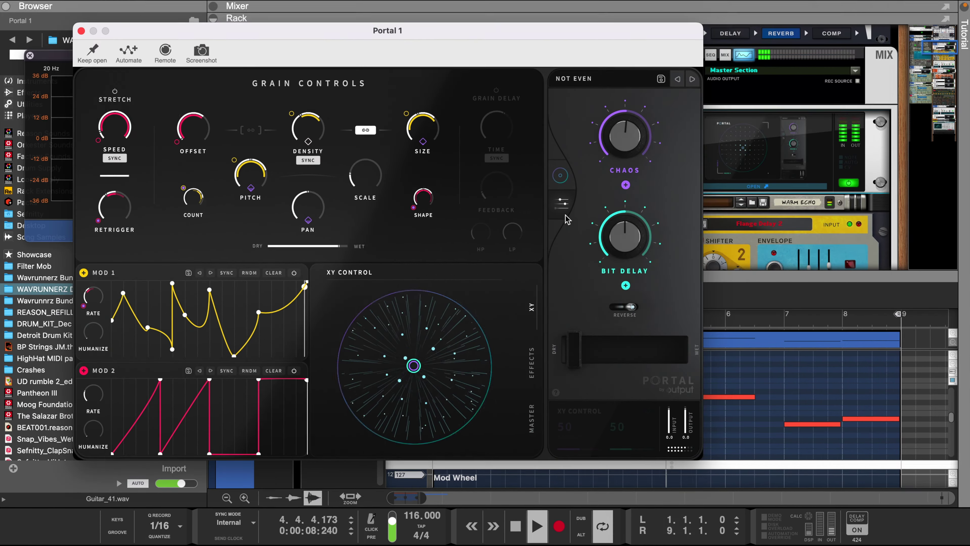
drag(573, 348, 586, 365)
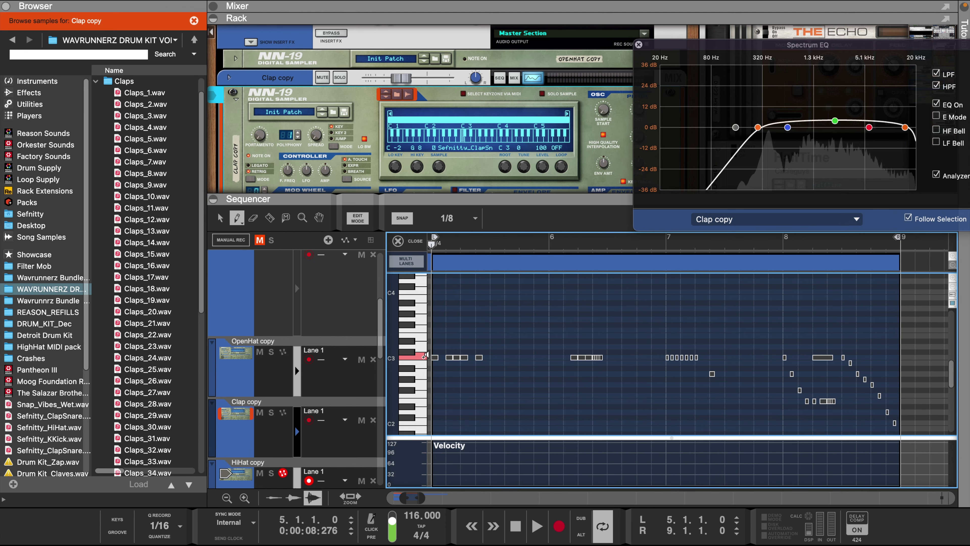
- Draw eighth-note C3 claps on beat 3 of bars 5 to 8 in the Clap copy clip and raise their velocities to maximum
key(w)
click(496, 357)
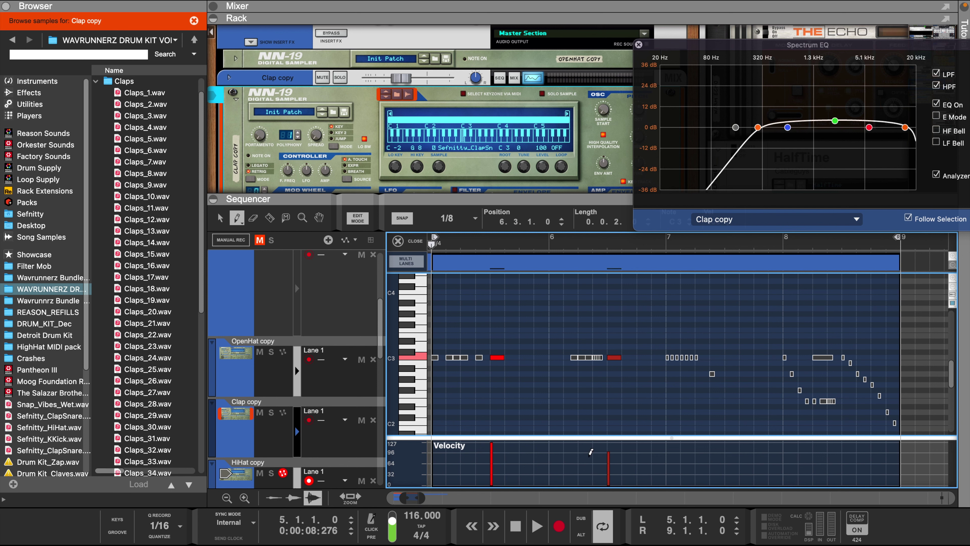
click(614, 357)
click(731, 358)
click(848, 356)
drag(844, 443, 724, 442)
- Add very low-velocity C3 ghost claps at 5.3.3, 6.3.3, 6.4.1 and 6.4.3, and play the loop
click(512, 357)
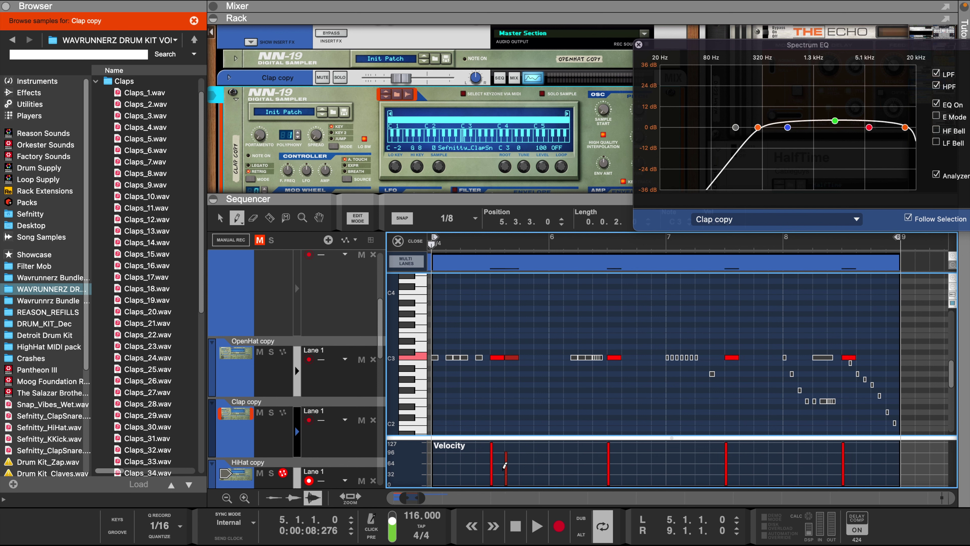
click(506, 478)
click(628, 357)
click(645, 357)
click(657, 357)
drag(622, 478, 655, 477)
key(space)
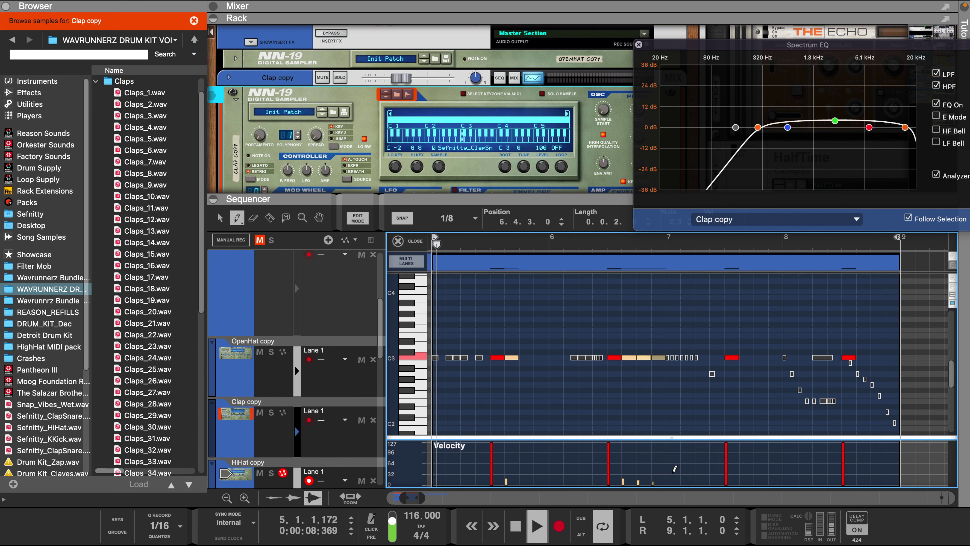
- Add very low-velocity C3 ghost claps at 7.3.3, 8.3.3, 8.4.1 and 8.4.3 in the Clap copy clip
click(746, 358)
click(742, 478)
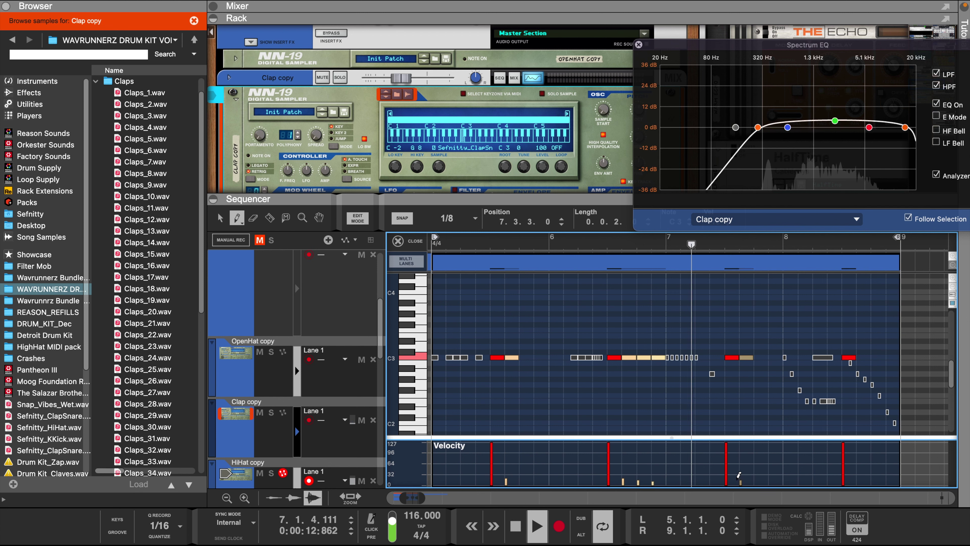
click(862, 357)
click(877, 357)
click(891, 357)
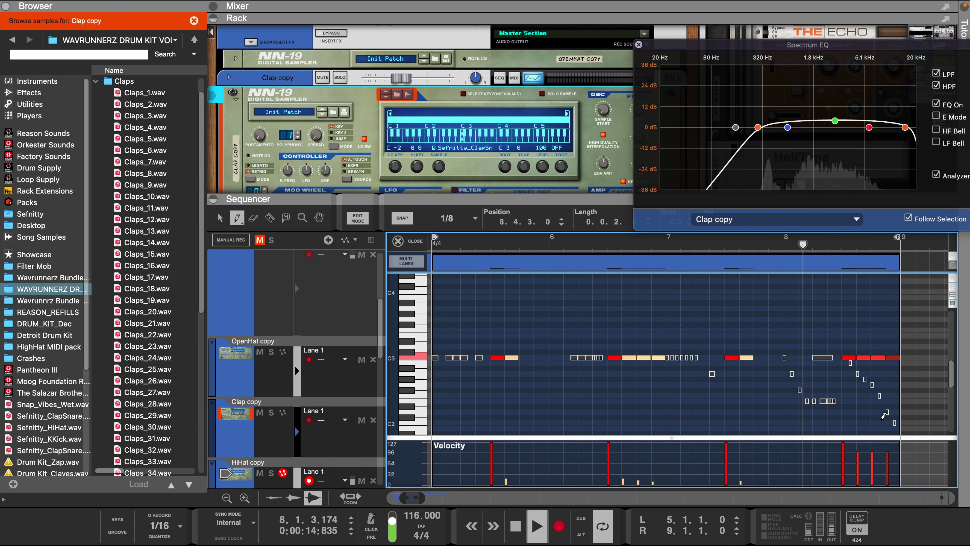
drag(859, 466, 890, 479)
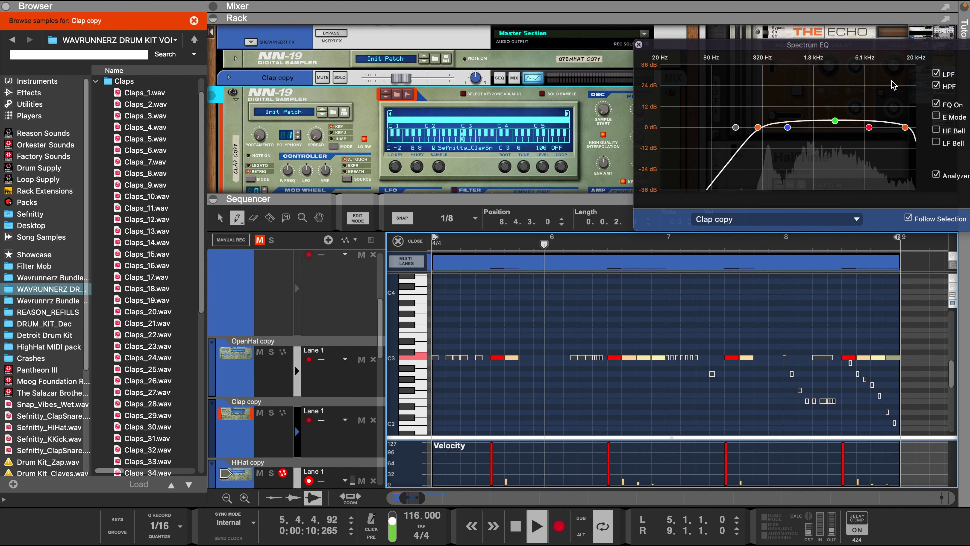
- Set the Clap copy channel's high-pass filter to 281.3 Hz and close the Spectrum EQ
drag(758, 128, 757, 128)
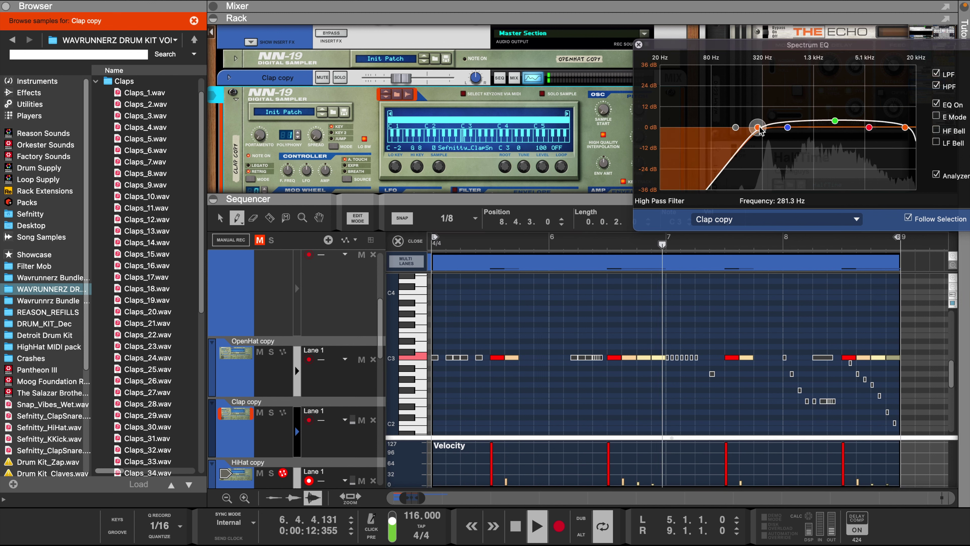
click(638, 44)
scroll(367, 114, down, 2)
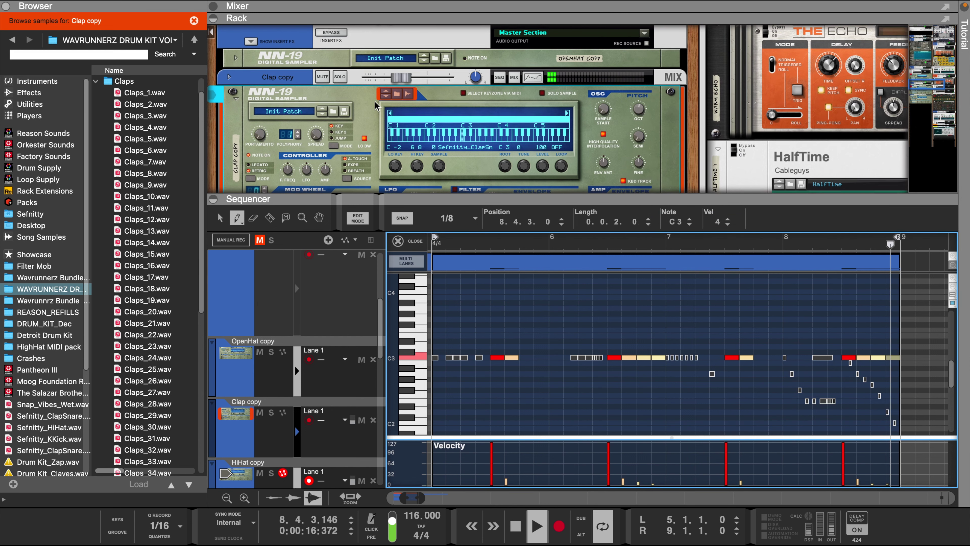
- Toggle the Low Bandwidth option on the Clap copy's NN-19 sampler
click(367, 110)
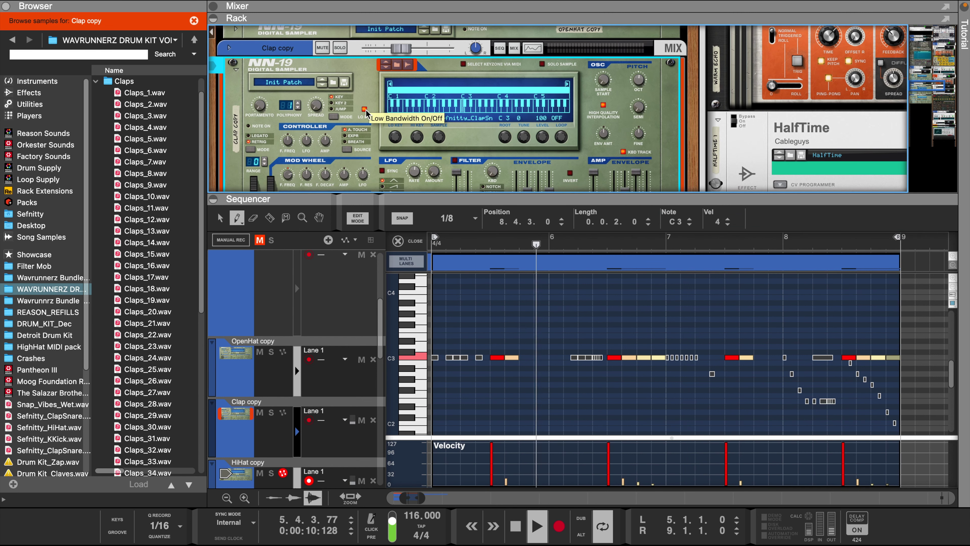
right_click(469, 118)
click(487, 147)
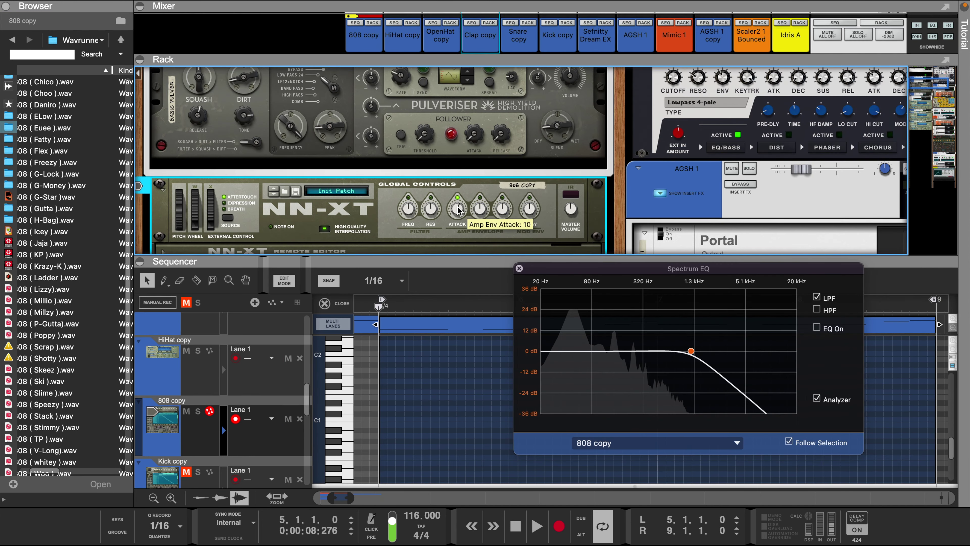
- Set the amp envelope attack of the 808 copy's NN-XT sampler to 30
drag(458, 203, 463, 205)
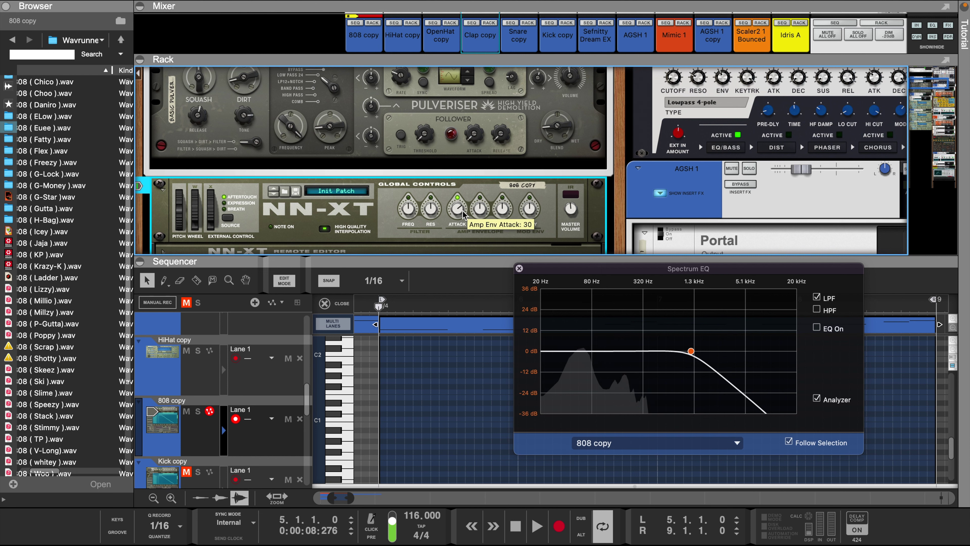
- Play the loop to listen to the 808 copy pattern while checking its spectrum and its place in the rack
key(space)
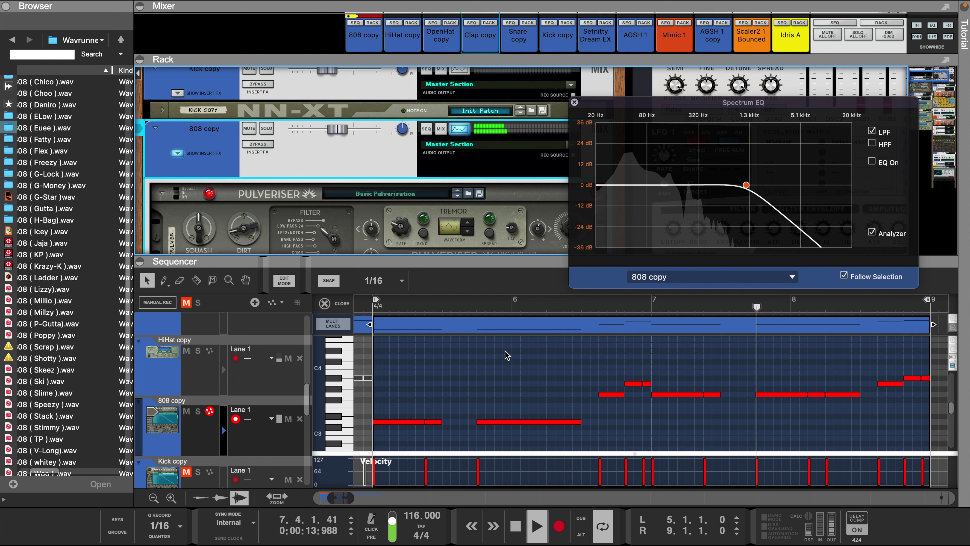
scroll(177, 432, up, 2)
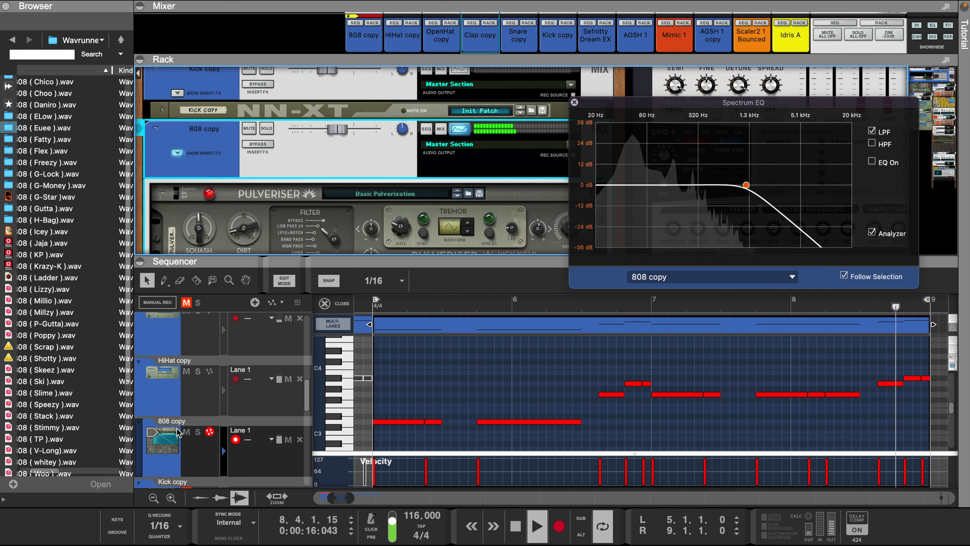
scroll(177, 433, up, 1)
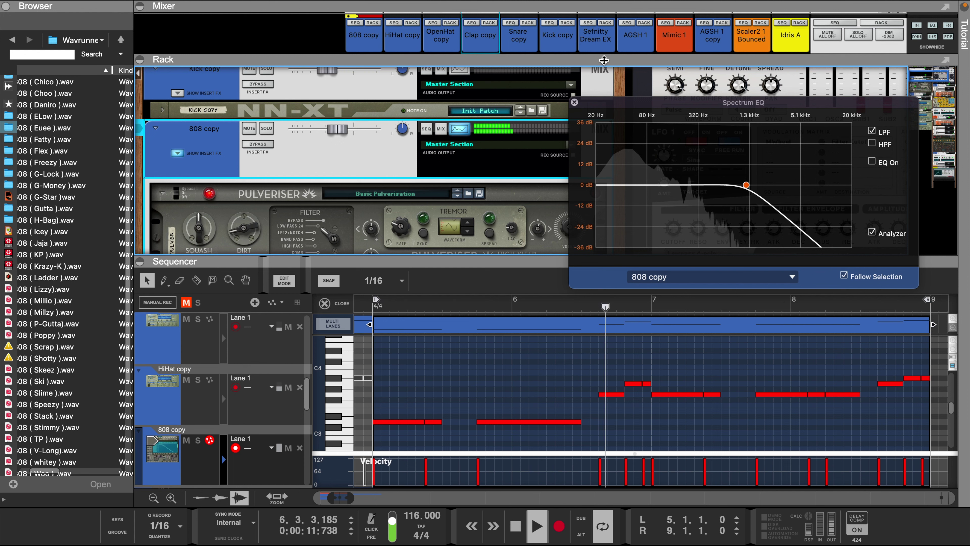
drag(594, 108, 615, 110)
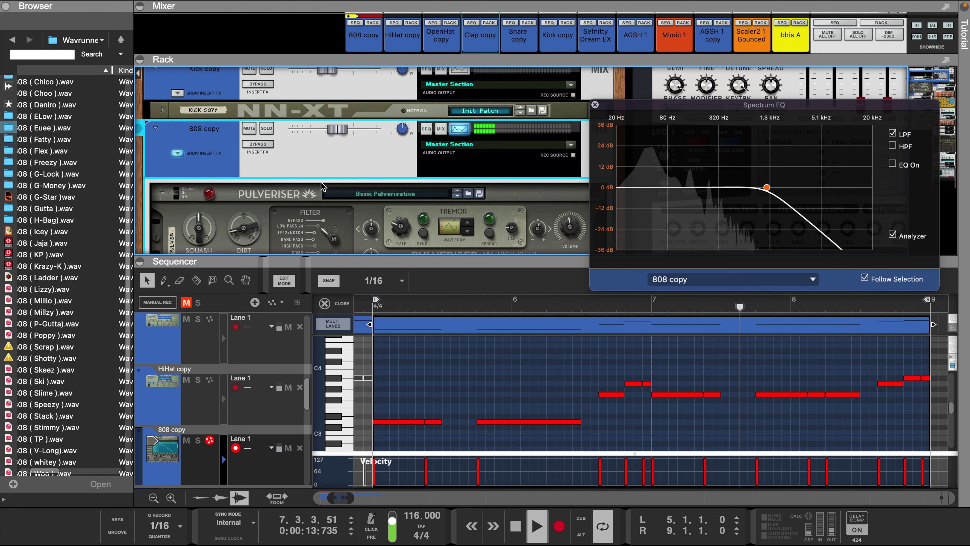
scroll(326, 183, down, 3)
click(250, 150)
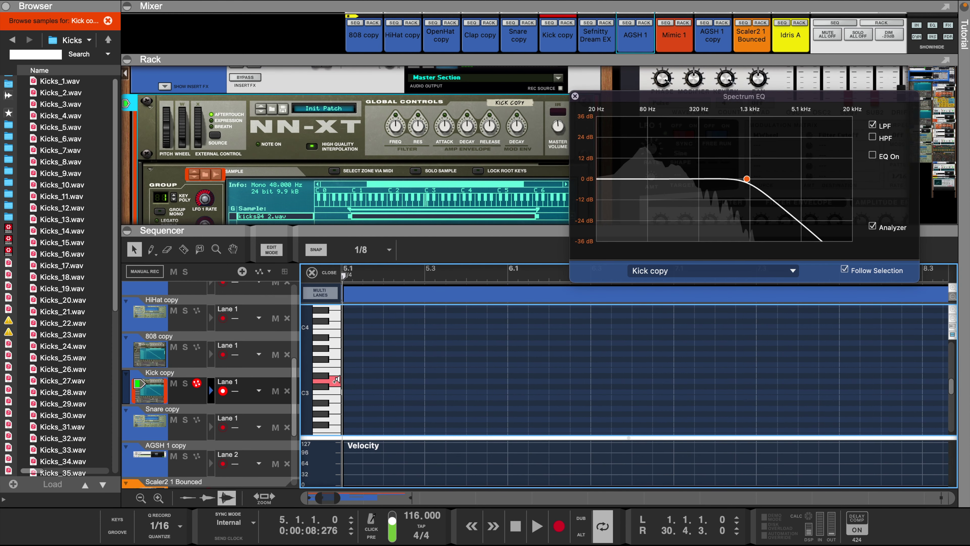
- Place kick notes at the start of bar 5 and at 5.2.3 in the Kick copy clip and audition the pattern
click(346, 381)
key(space)
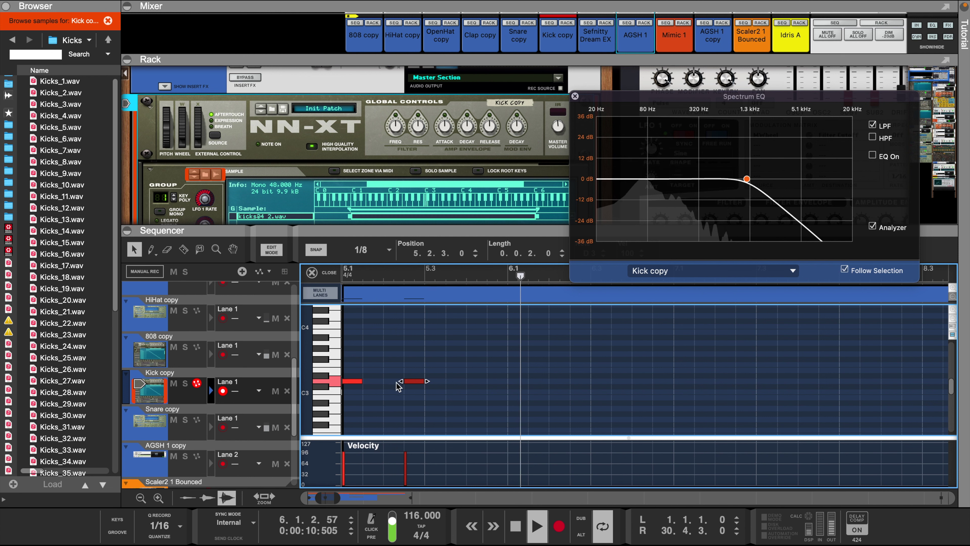
click(150, 249)
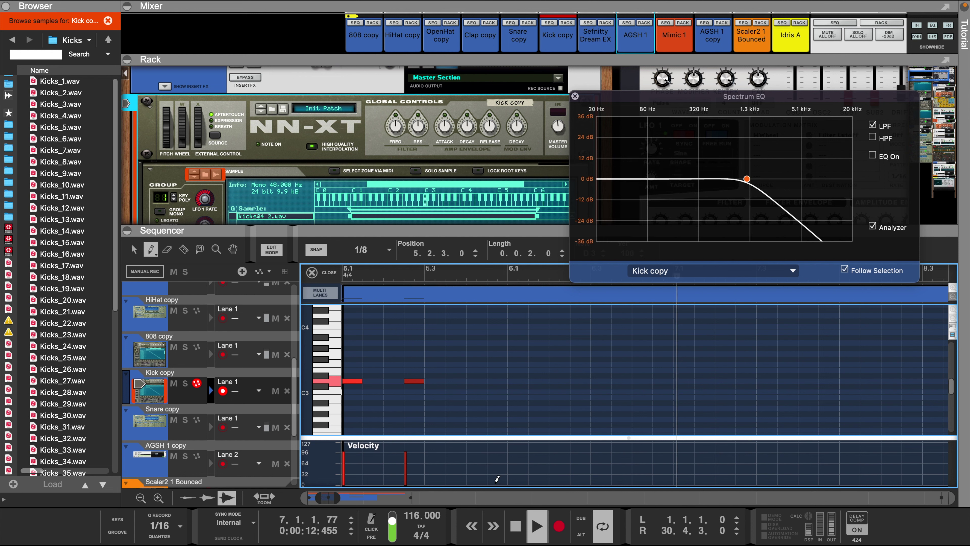
drag(434, 442, 359, 389)
key(space)
key(space)
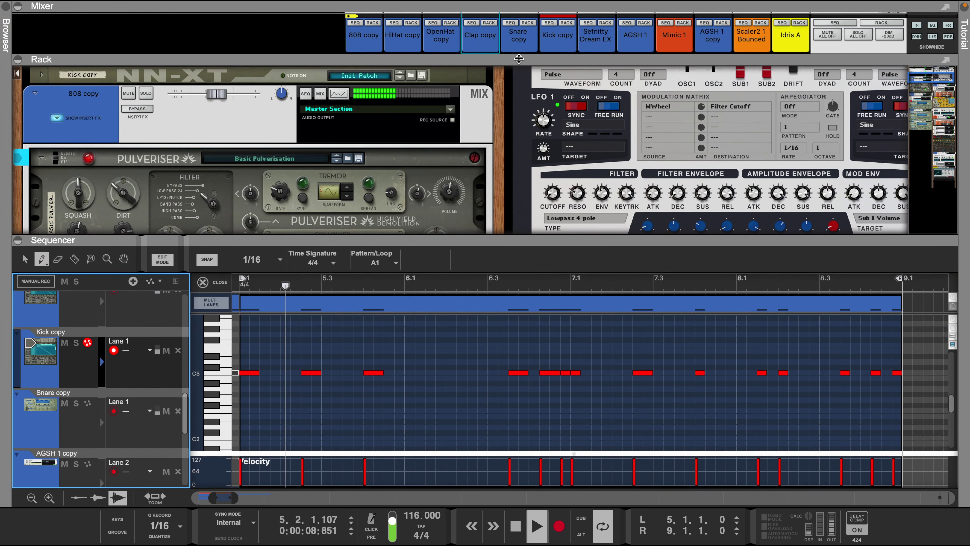
- Enlarge the mixer and show the Kick copy channel in the Spectrum EQ window, placed clear of the channel strips
drag(518, 59, 514, 252)
scroll(530, 145, down, 1)
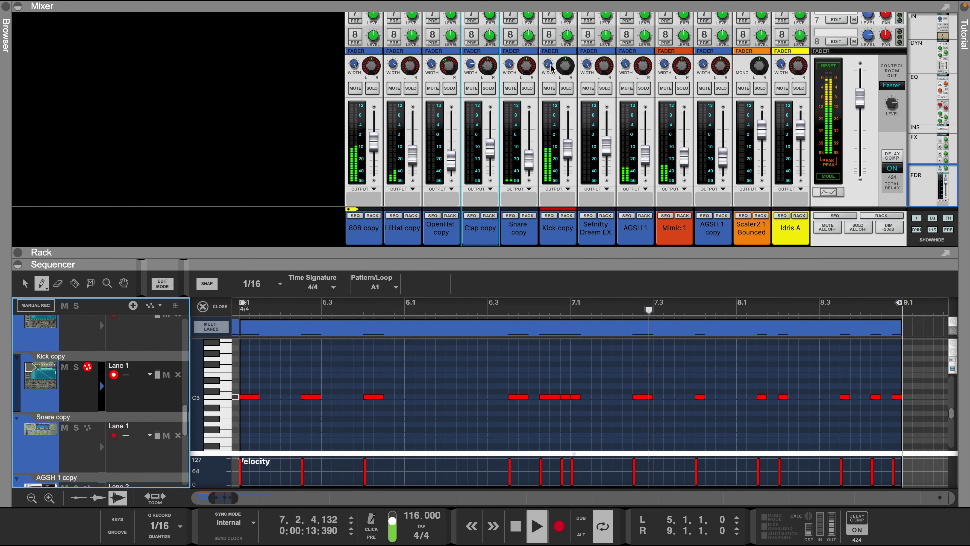
click(546, 69)
scroll(559, 72, up, 5)
scroll(560, 72, up, 10)
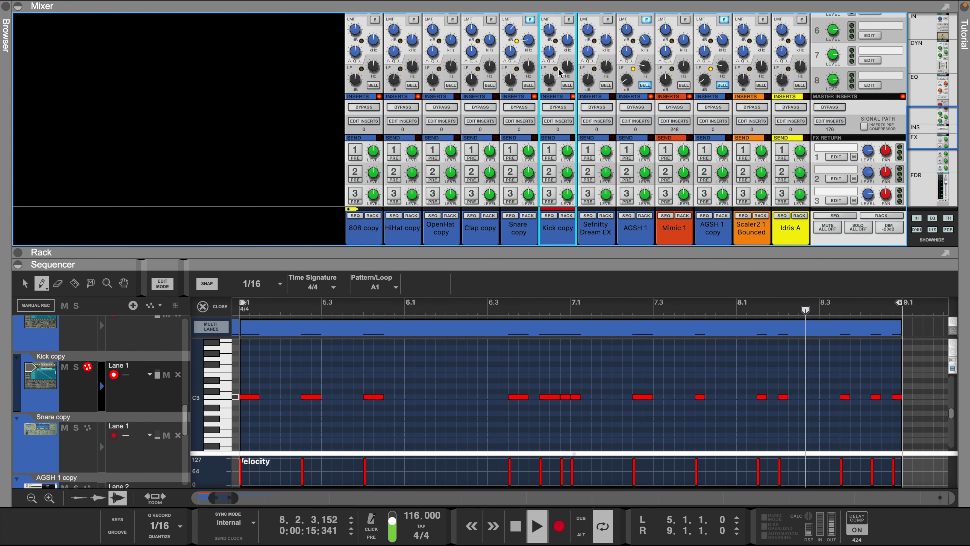
click(553, 67)
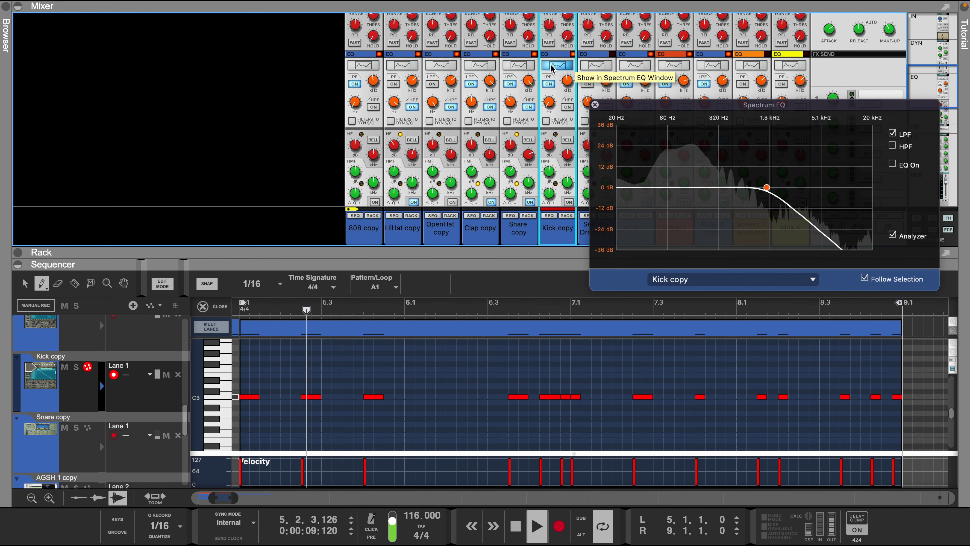
drag(630, 111, 151, 52)
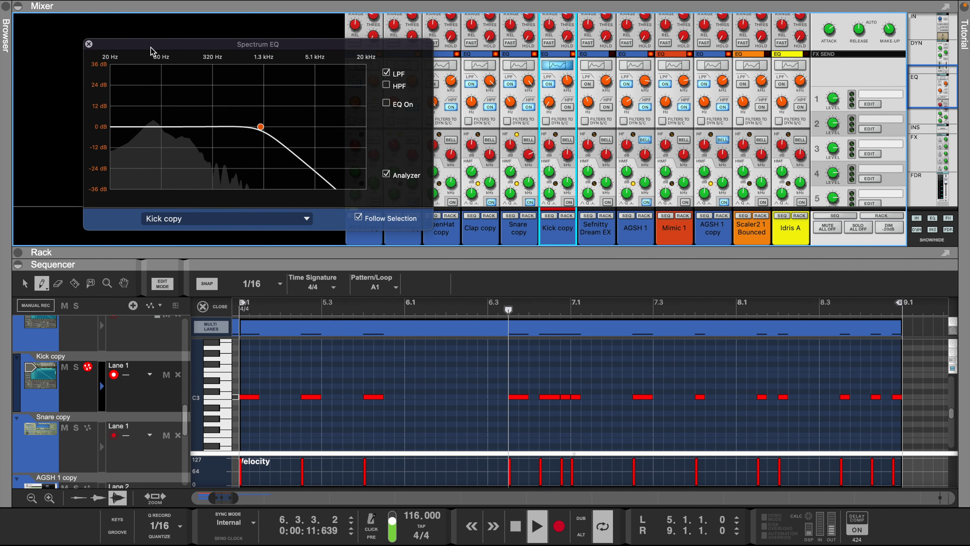
- Set the amp envelope gain of the Kick copy's NN-XT sample to -2.7 dB and the Kick copy channel level to -9.85 dB
click(567, 216)
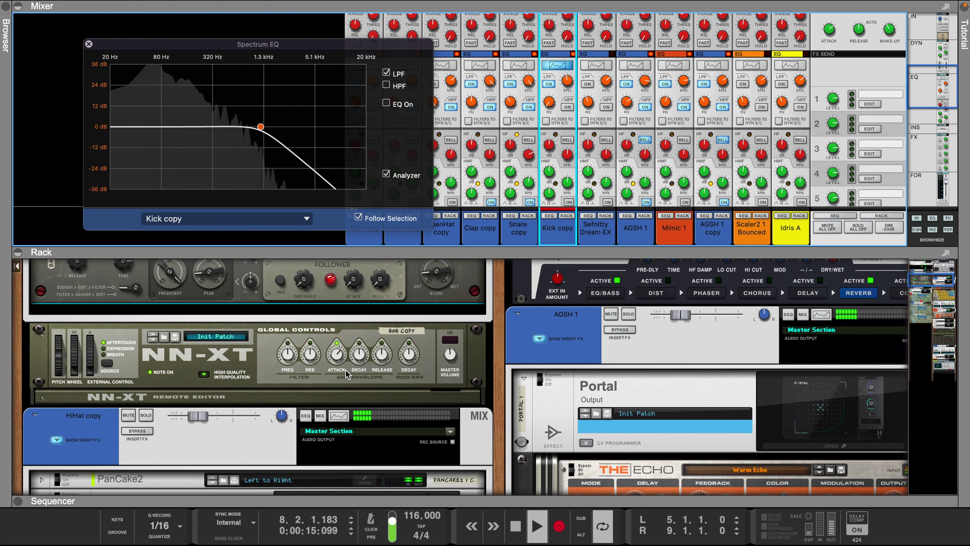
click(42, 395)
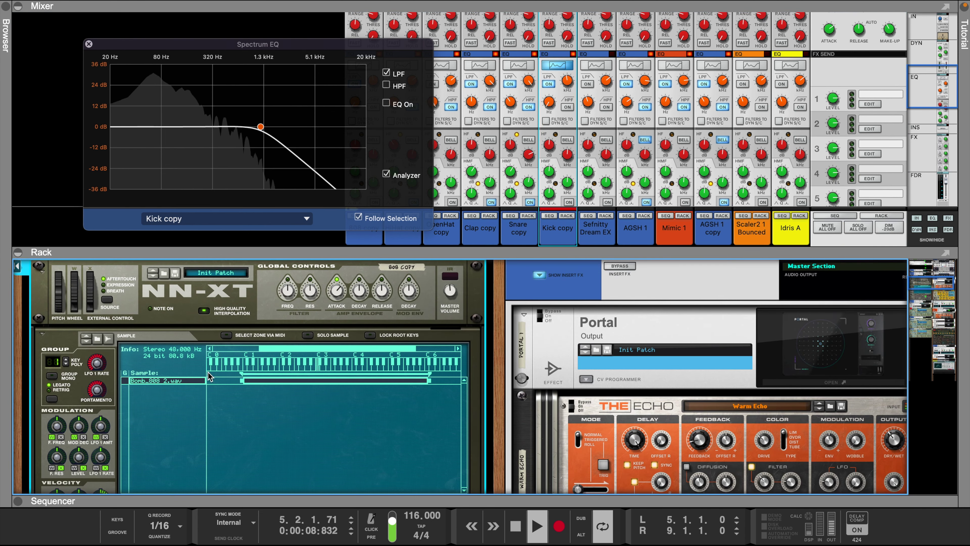
scroll(209, 376, up, 5)
click(42, 324)
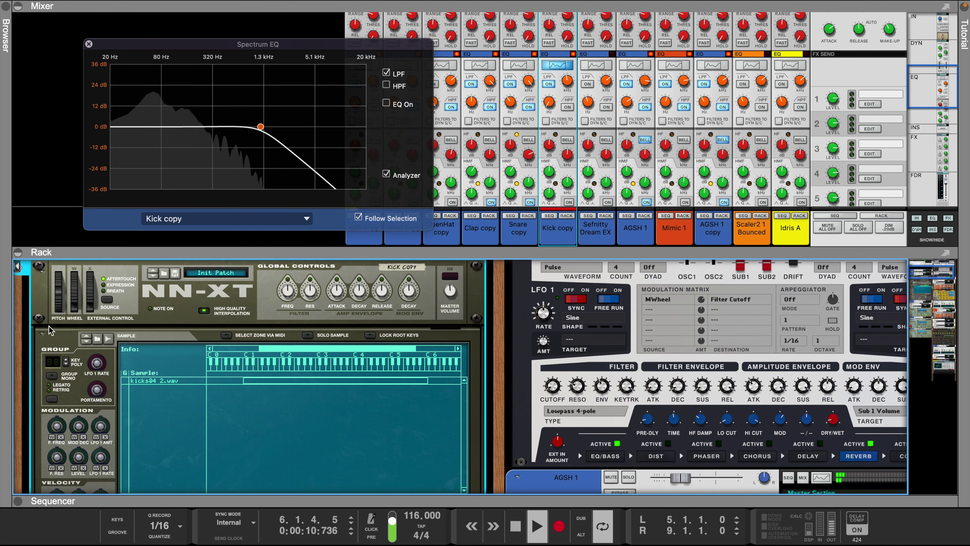
scroll(228, 380, down, 3)
click(169, 323)
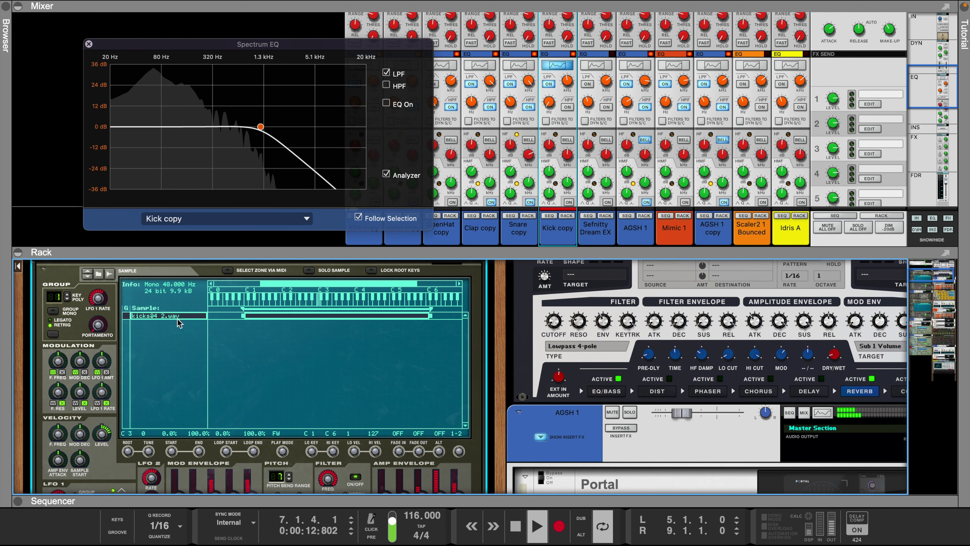
scroll(170, 323, down, 2)
drag(387, 464, 388, 470)
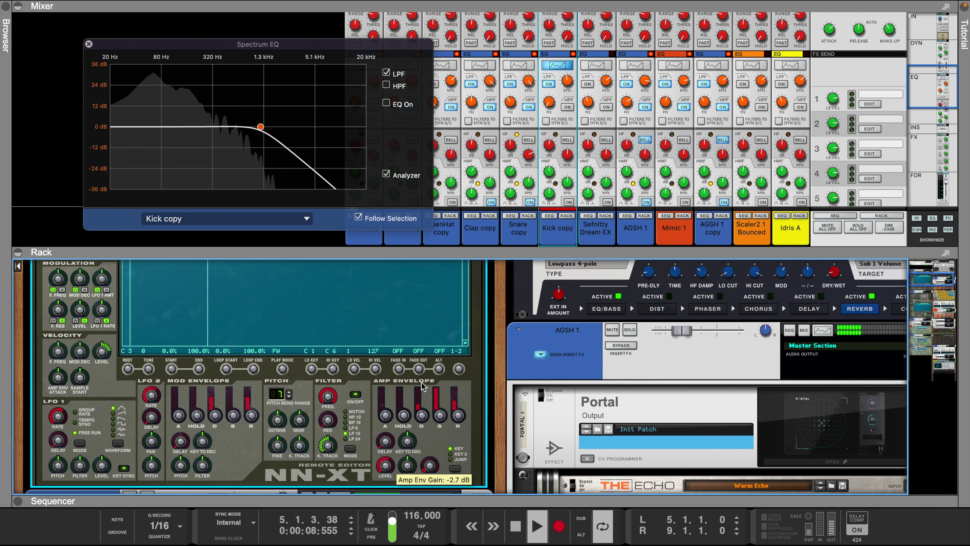
scroll(590, 142, down, 10)
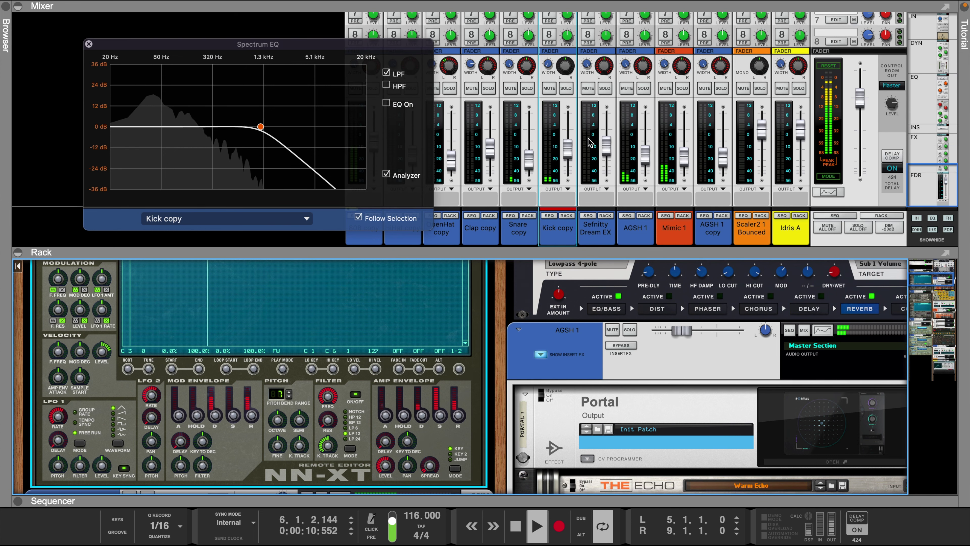
drag(565, 153, 566, 149)
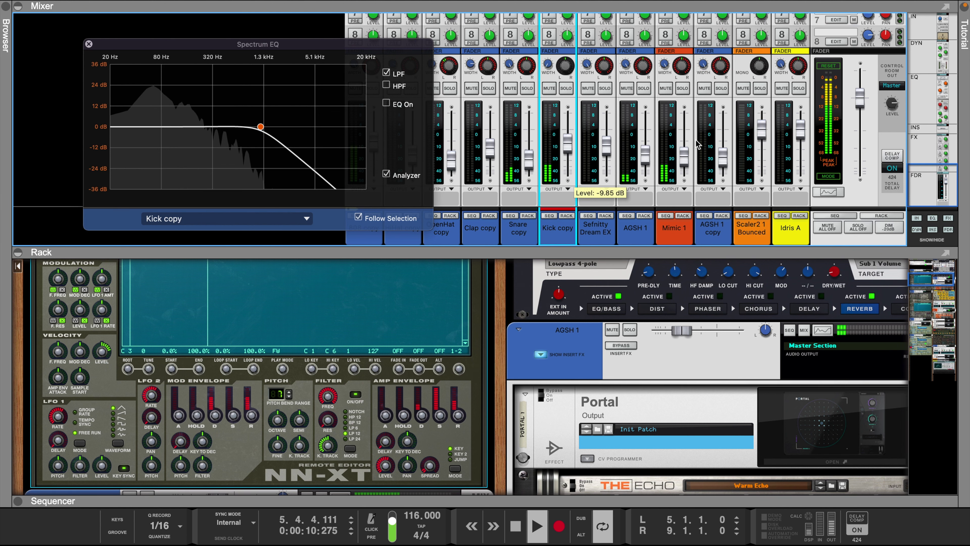
- Inspect the master compressor and the Master Section's spectrum, and close the Spectrum EQ
scroll(696, 144, up, 10)
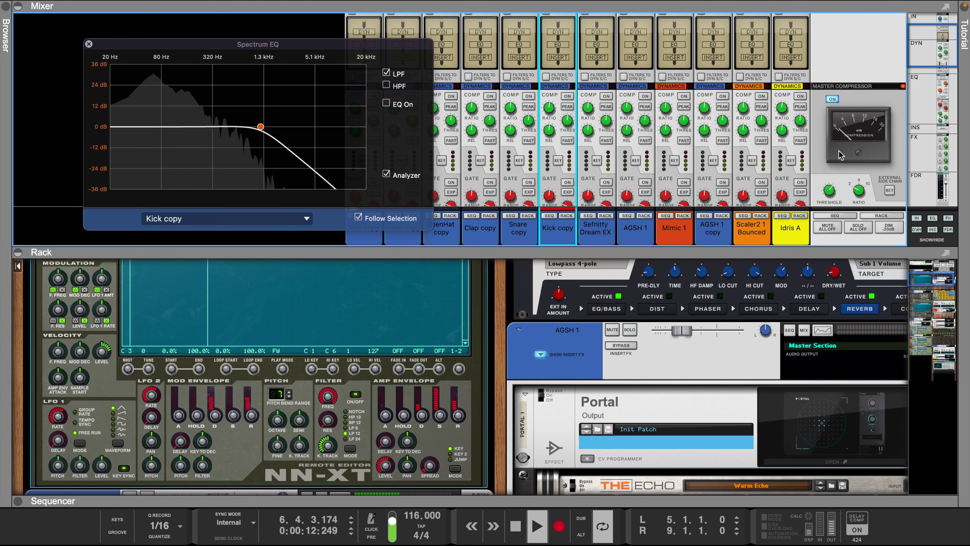
scroll(840, 154, down, 2)
click(831, 163)
scroll(828, 157, down, 3)
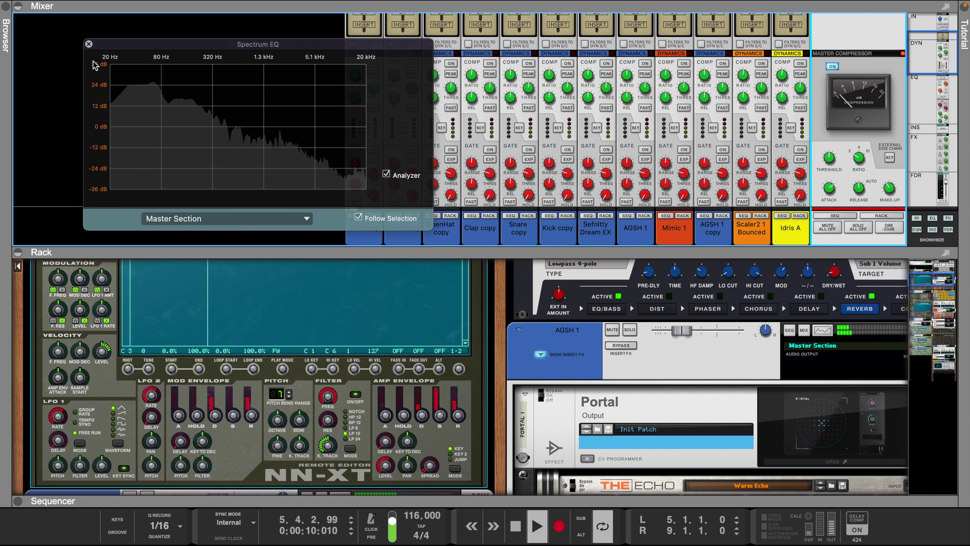
click(88, 45)
- Enlarge the sequencer, set the loop start to 1.1.1 and leave the Kick copy clip's note editing
drag(533, 251, 311, 64)
drag(521, 503, 513, 142)
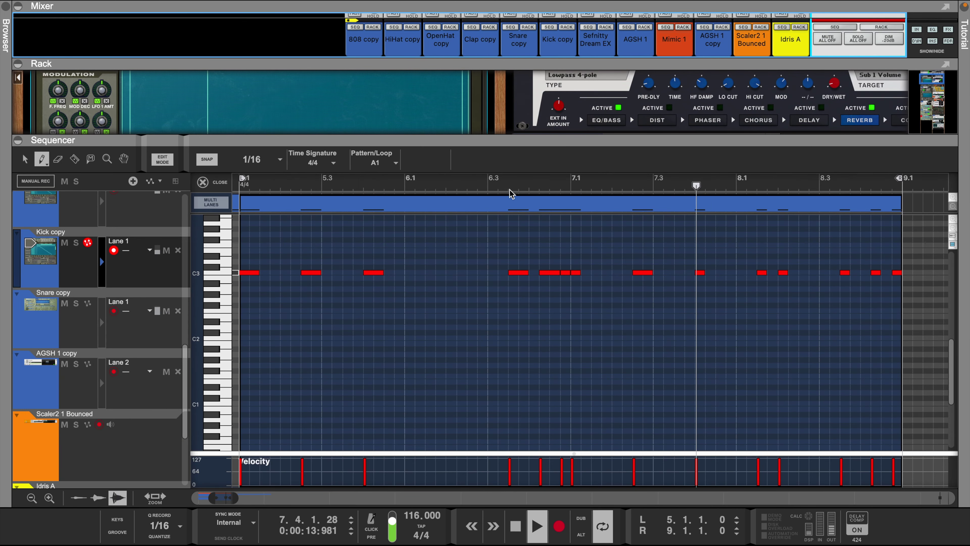
scroll(439, 185, left, 10)
scroll(443, 187, left, 2)
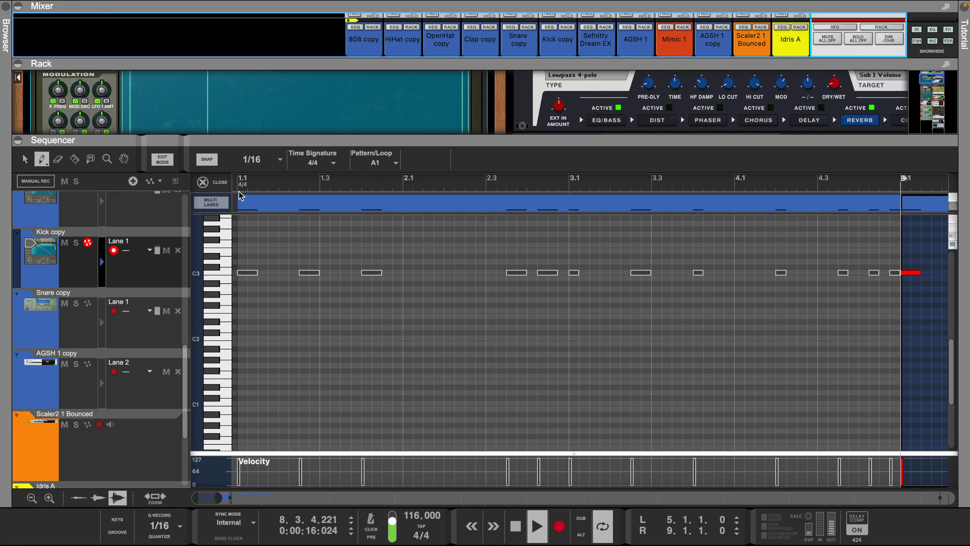
drag(904, 178, 238, 178)
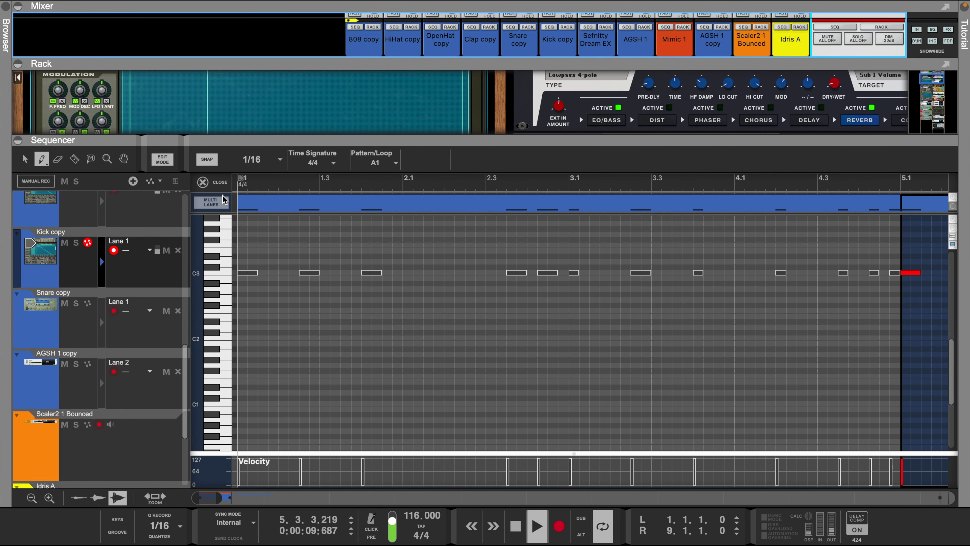
click(218, 182)
- Mute the AGSH 1 track in the arrangement
scroll(330, 241, up, 10)
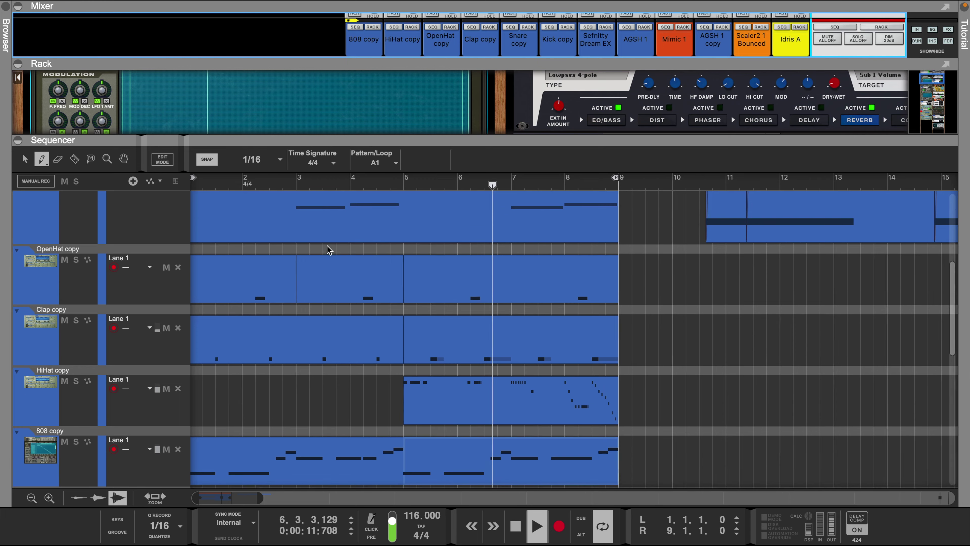
scroll(330, 241, up, 4)
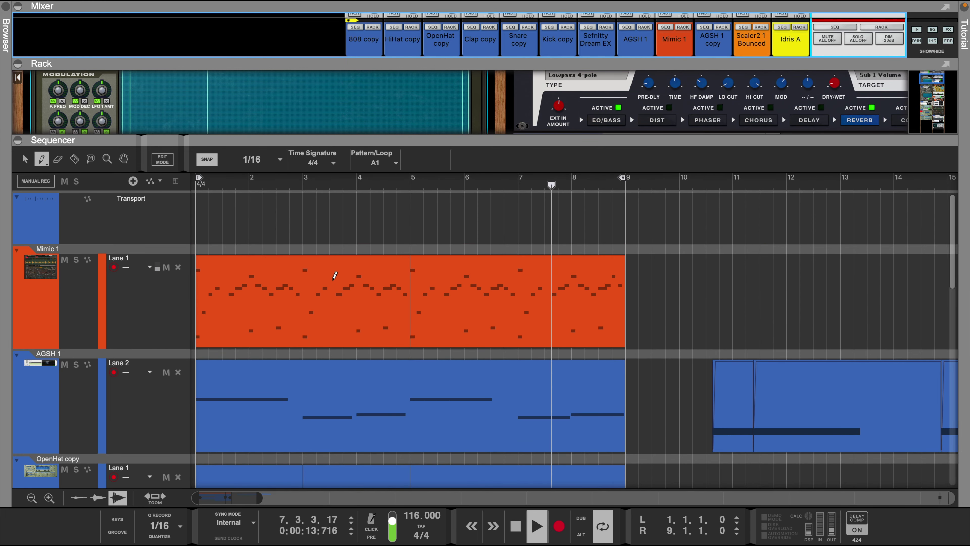
scroll(296, 264, down, 2)
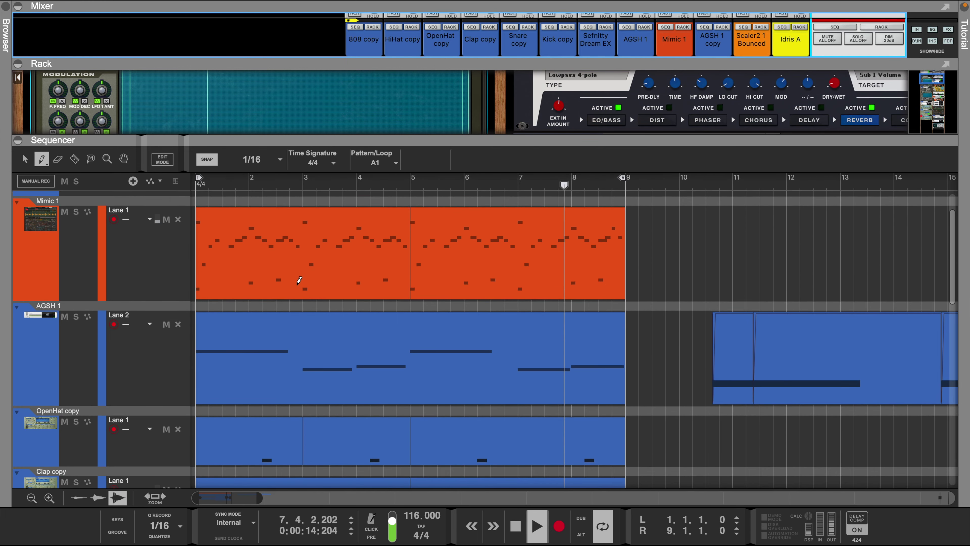
click(65, 317)
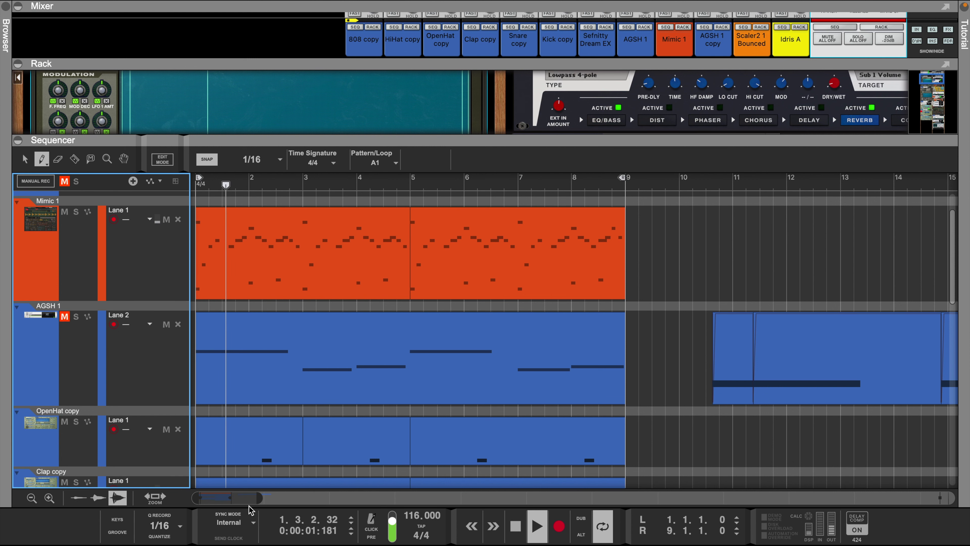
- Set the loop start to 5.1.1 in the full arrangement and unmute the AGSH 1 track
drag(259, 499, 240, 499)
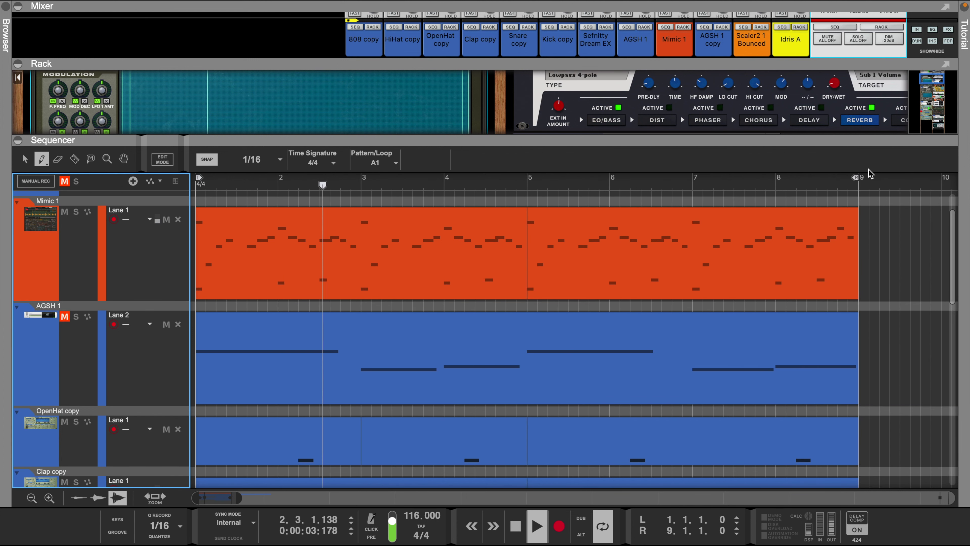
mouse_move(856, 178)
mouse_down()
mouse_move(813, 185)
mouse_move(855, 182)
mouse_up()
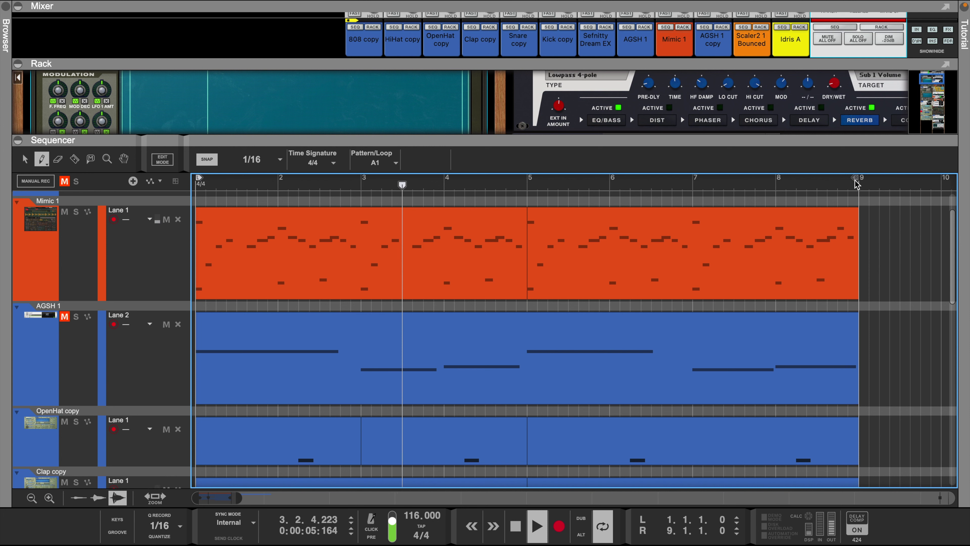
click(31, 498)
click(31, 498)
click(32, 497)
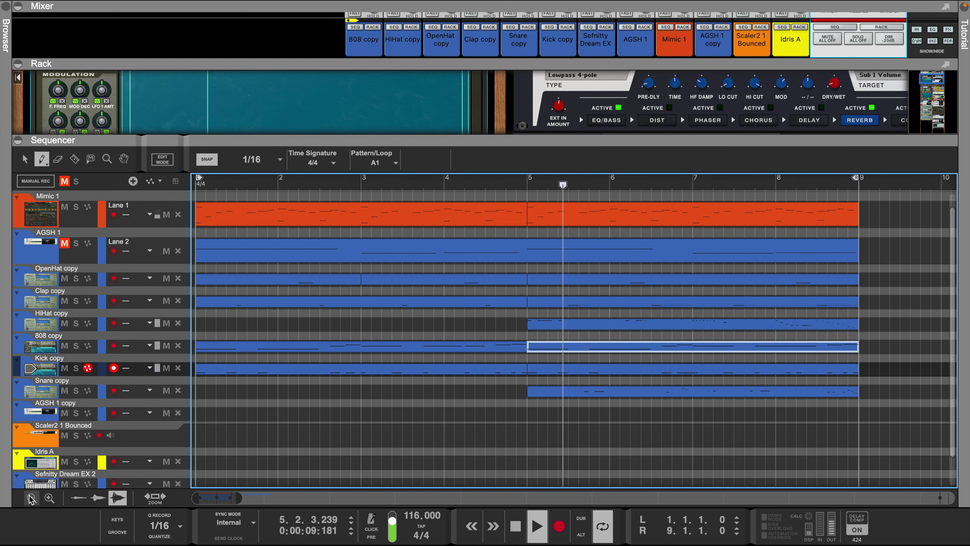
scroll(310, 289, up, 1)
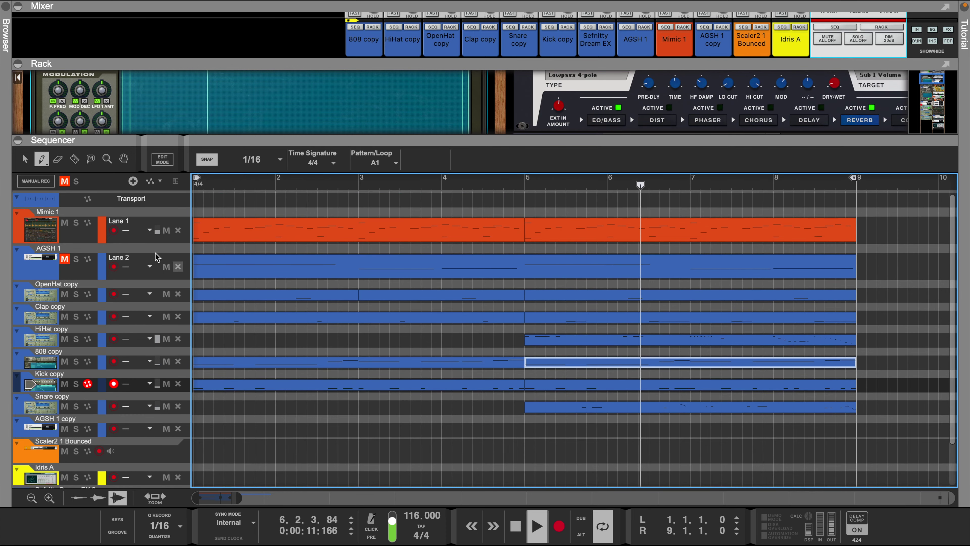
drag(196, 177, 528, 203)
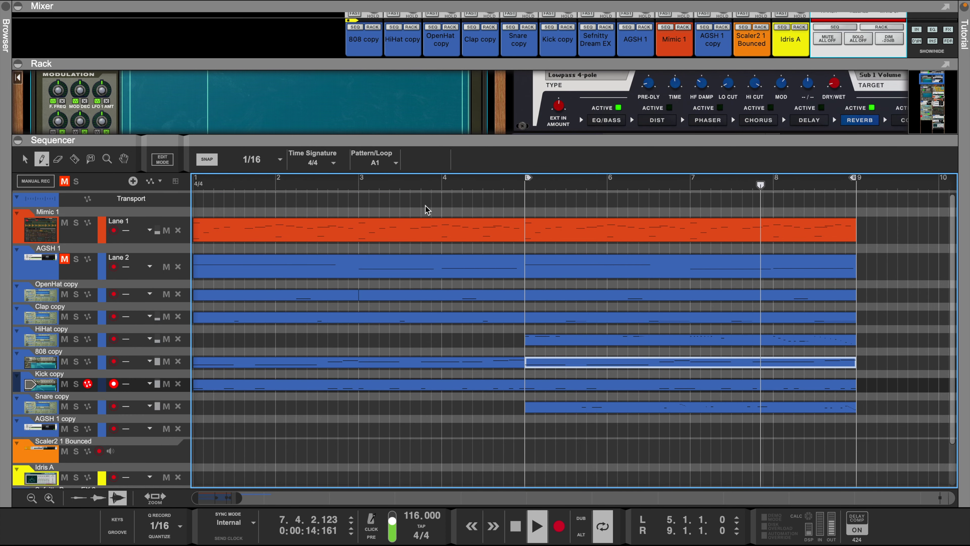
click(65, 260)
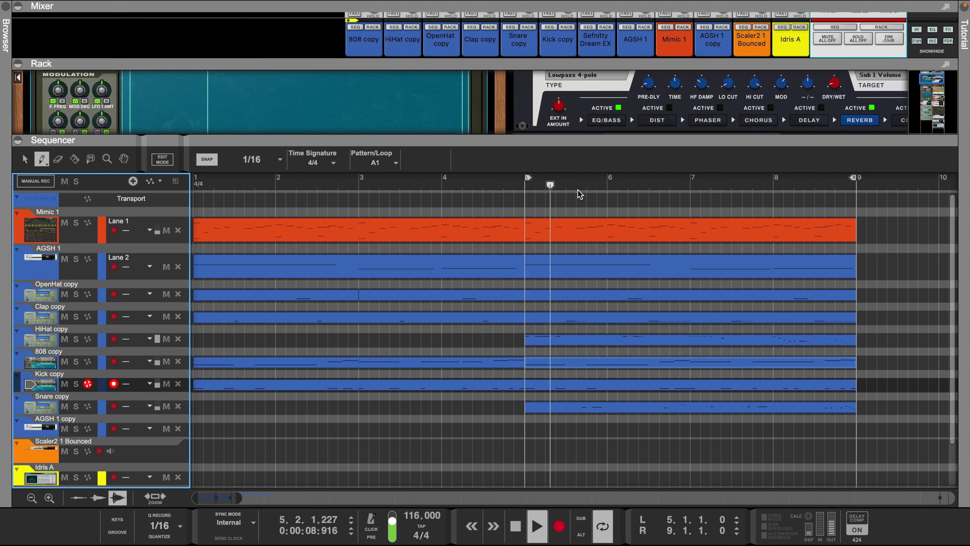